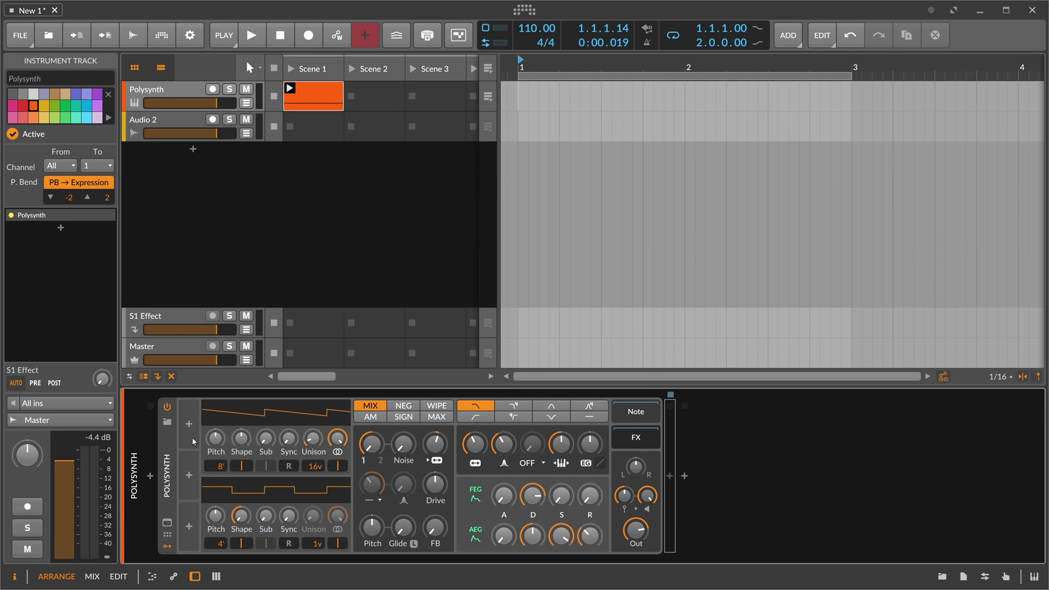
- Add a 4-Stage modulator from the modulator browser into the Polysynth's first slot
{"action": "left_click", "coordinate": [189, 424]}
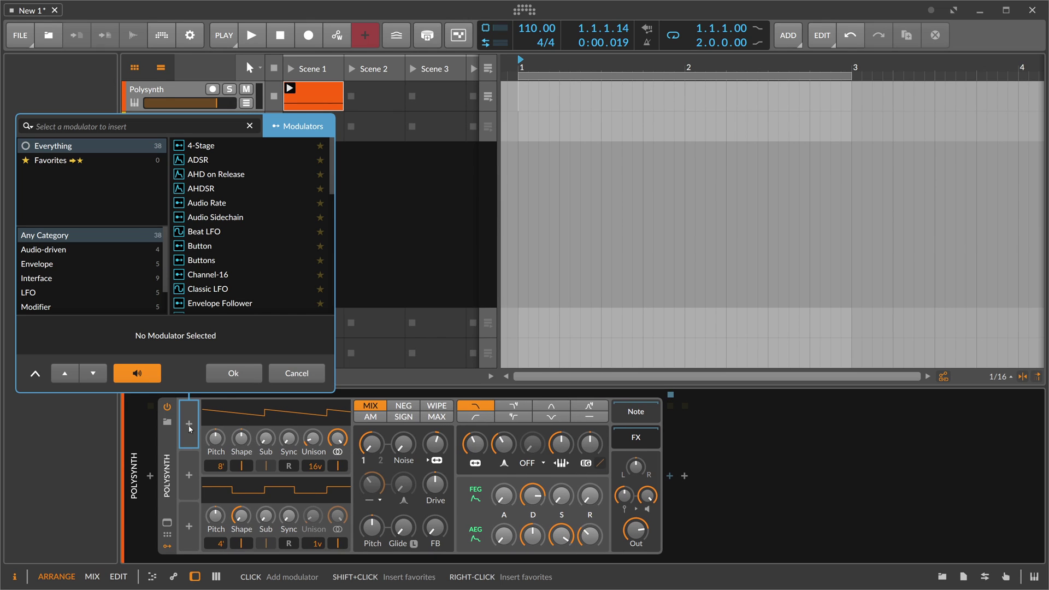
{"action": "double_click", "coordinate": [235, 145]}
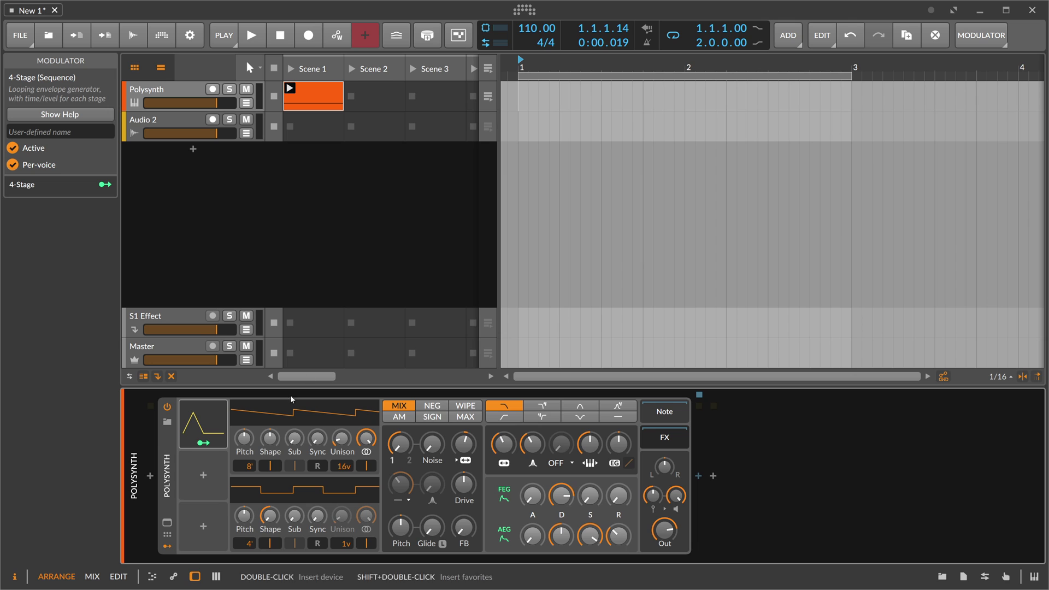
- Expand the 4-Stage envelope editor and toggle the AEG mapping button on and off
{"action": "left_click", "coordinate": [212, 414]}
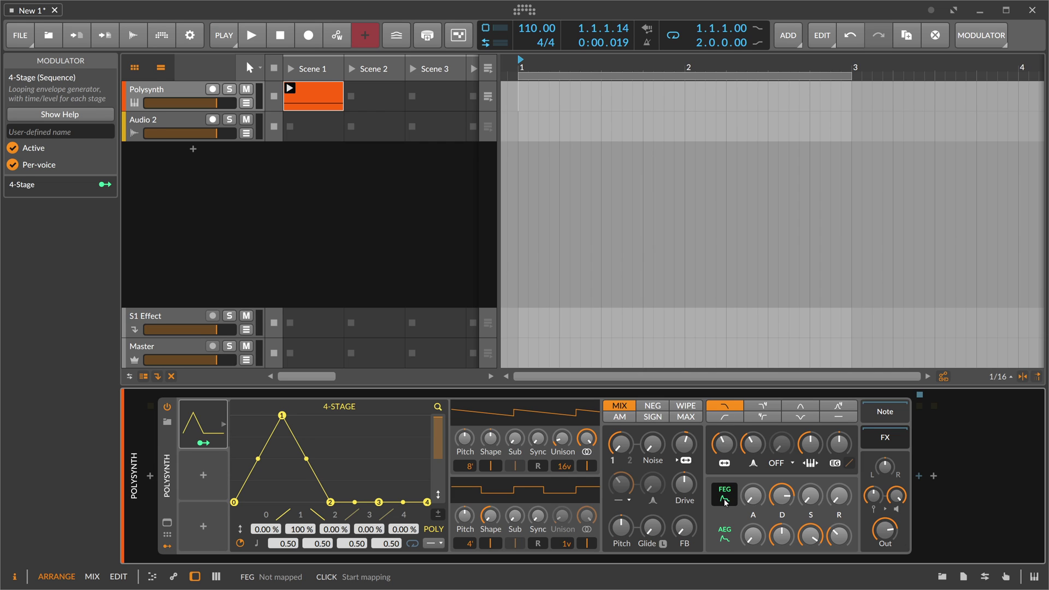
{"action": "left_click", "coordinate": [728, 539]}
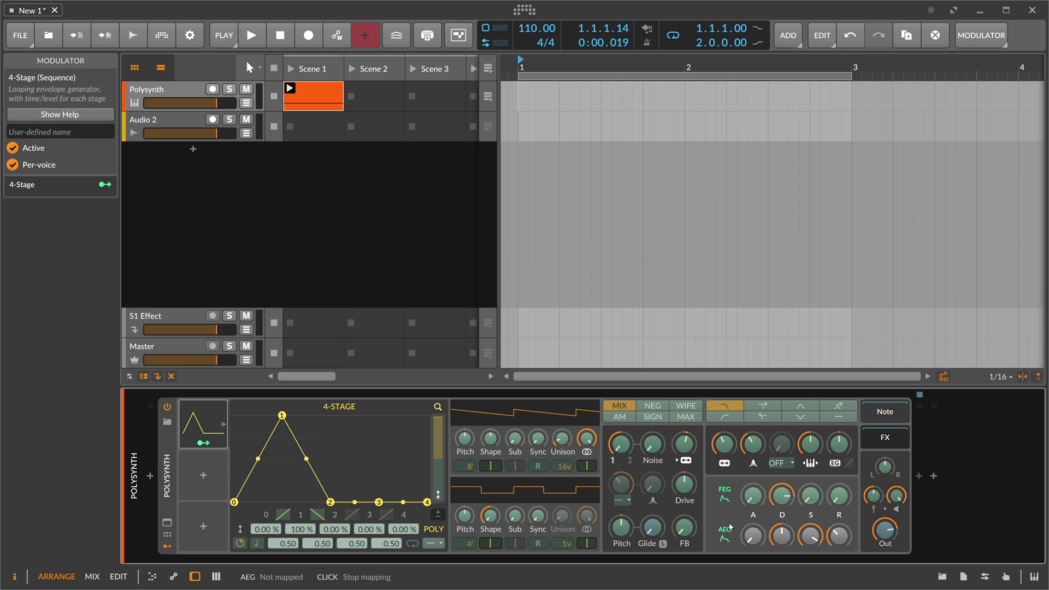
{"action": "left_click", "coordinate": [727, 497]}
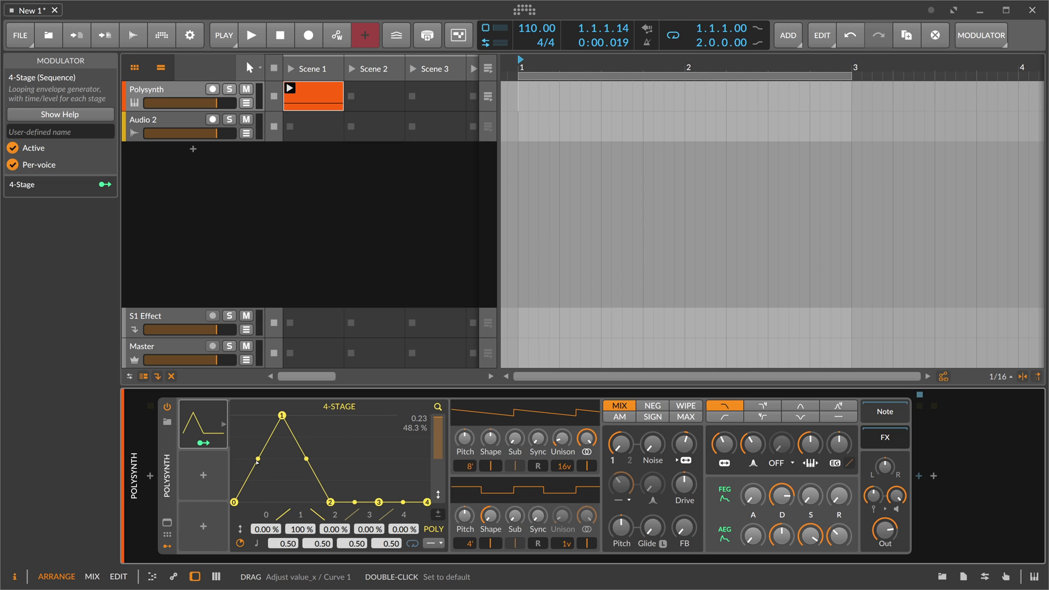
- Shorten the first stage to 0.28 and set points 2 and 3 near 40%, with point 3's time at 0.65
{"action": "left_click_drag", "start_coordinate": [282, 415], "coordinate": [260, 416]}
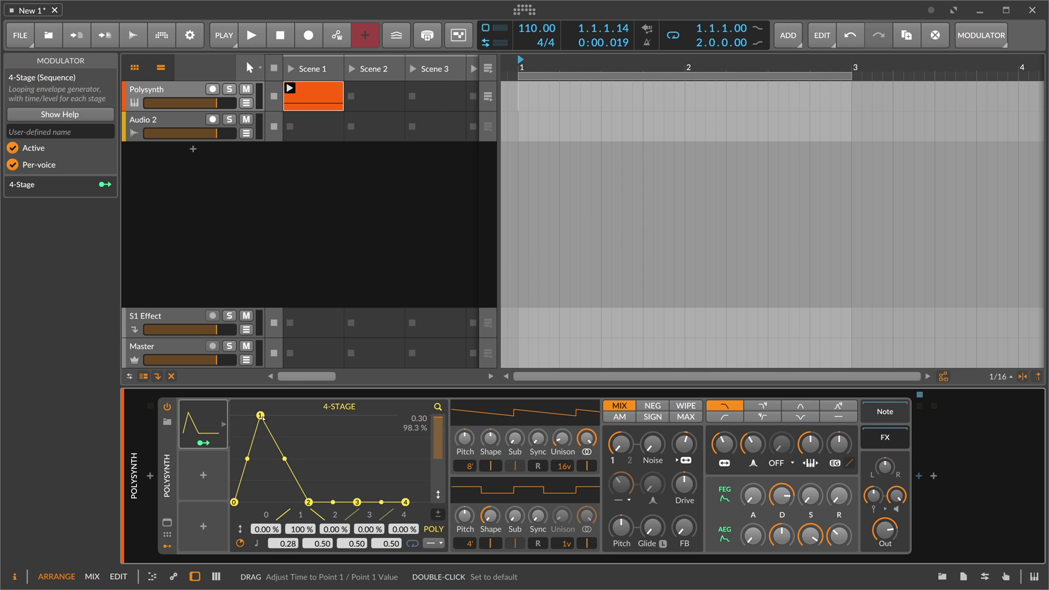
{"action": "left_click_drag", "start_coordinate": [311, 501], "coordinate": [391, 497]}
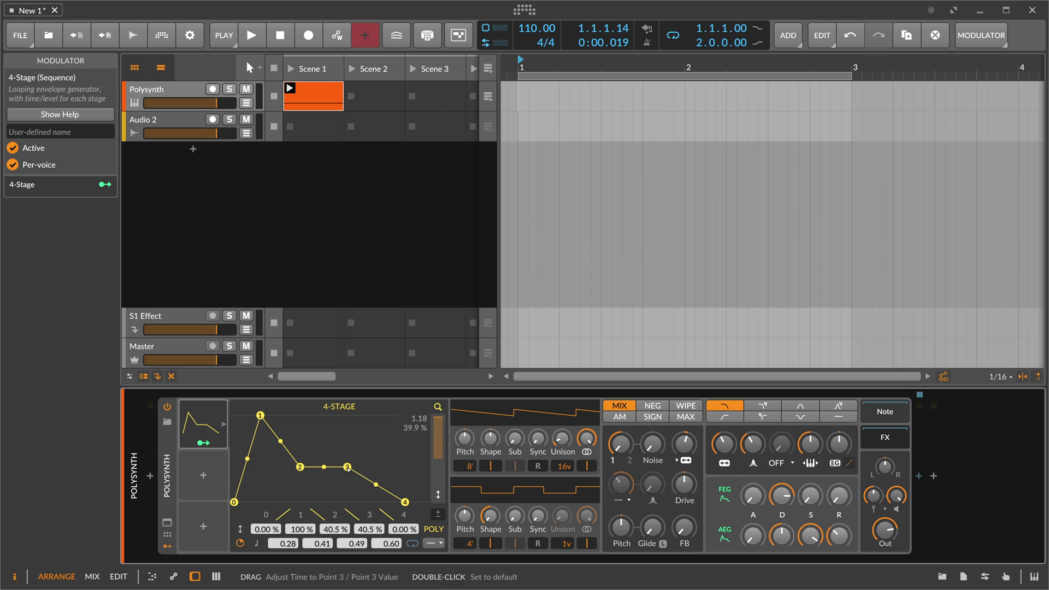
{"action": "mouse_move", "coordinate": [347, 467]}
{"action": "left_mouse_down"}
{"action": "mouse_move", "coordinate": [368, 455]}
{"action": "mouse_move", "coordinate": [359, 452]}
{"action": "mouse_move", "coordinate": [357, 477]}
{"action": "mouse_move", "coordinate": [364, 468]}
{"action": "left_mouse_up"}
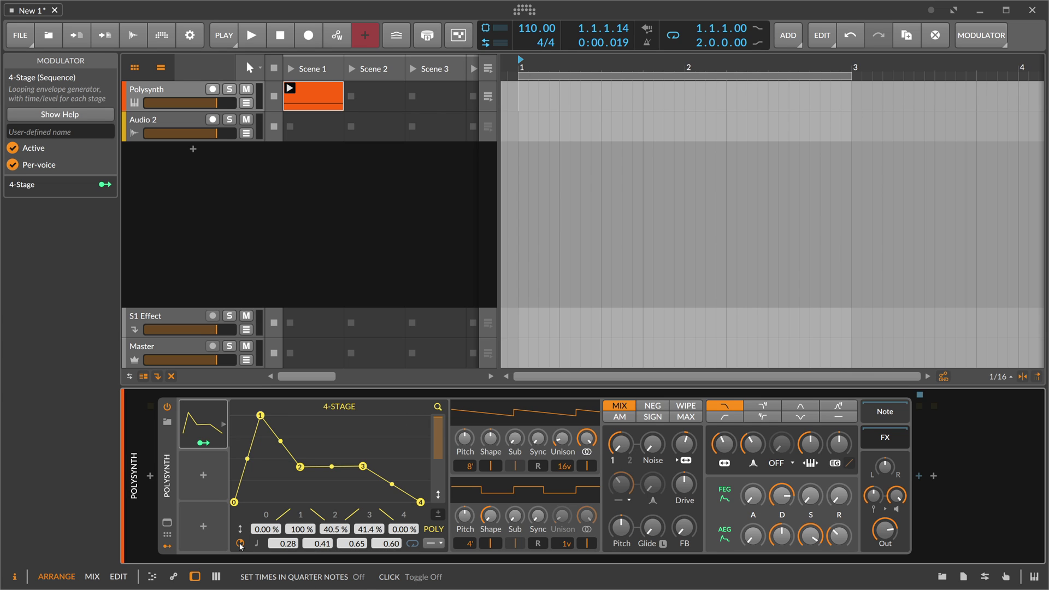
- Adjust envelope point 1 so the first stage lasts about 0.36 quarter notes
{"action": "mouse_move", "coordinate": [261, 415]}
{"action": "left_mouse_down"}
{"action": "mouse_move", "coordinate": [246, 416]}
{"action": "mouse_move", "coordinate": [274, 415]}
{"action": "mouse_move", "coordinate": [233, 415]}
{"action": "mouse_move", "coordinate": [279, 415]}
{"action": "left_mouse_up"}
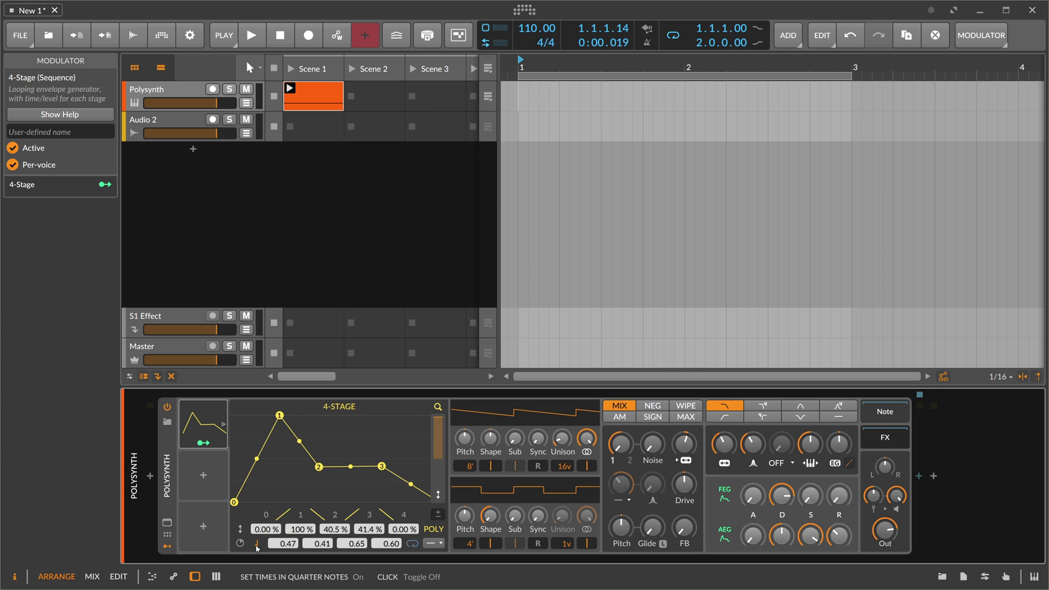
{"action": "mouse_move", "coordinate": [279, 415]}
{"action": "left_mouse_down"}
{"action": "mouse_move", "coordinate": [295, 416]}
{"action": "mouse_move", "coordinate": [270, 416]}
{"action": "left_mouse_up"}
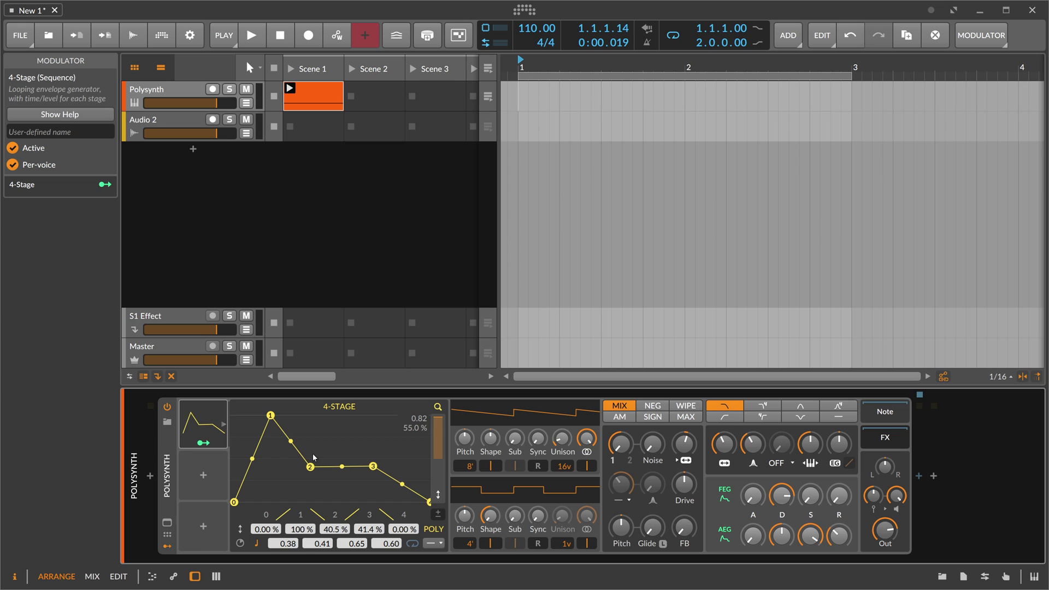
- Curve the envelope segments and map the 4-Stage to the Polysynth filter frequency
{"action": "left_click_drag", "start_coordinate": [270, 416], "coordinate": [261, 418]}
{"action": "left_click_drag", "start_coordinate": [251, 458], "coordinate": [353, 474]}
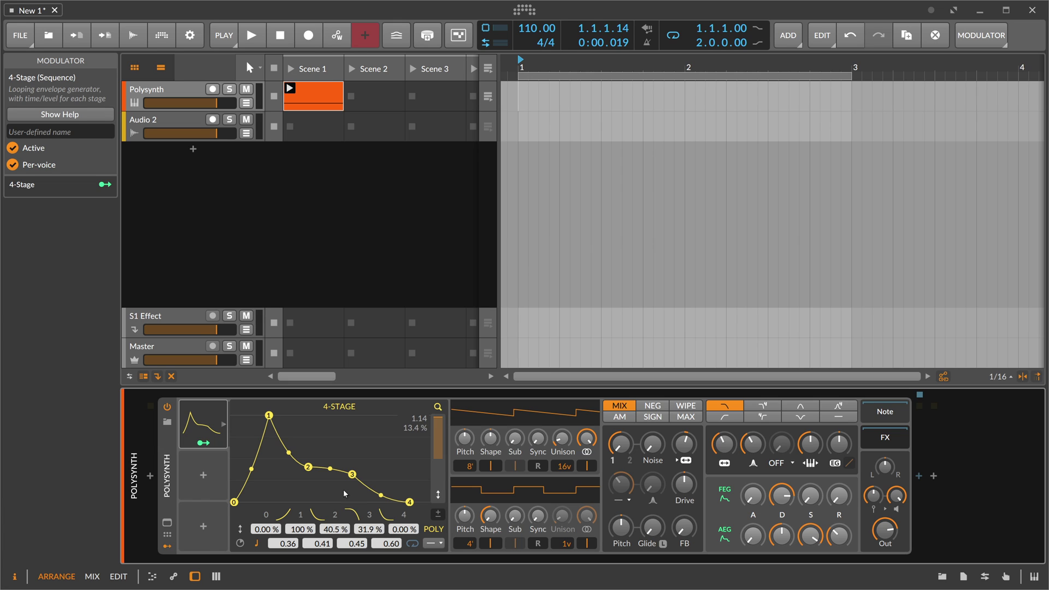
{"action": "left_click", "coordinate": [439, 514]}
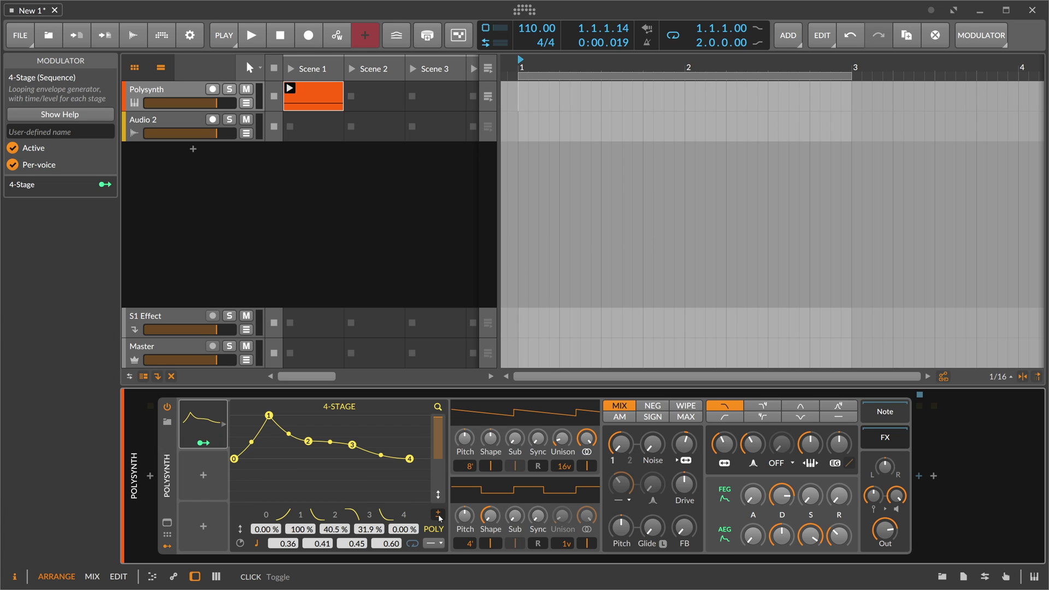
{"action": "left_click", "coordinate": [203, 442]}
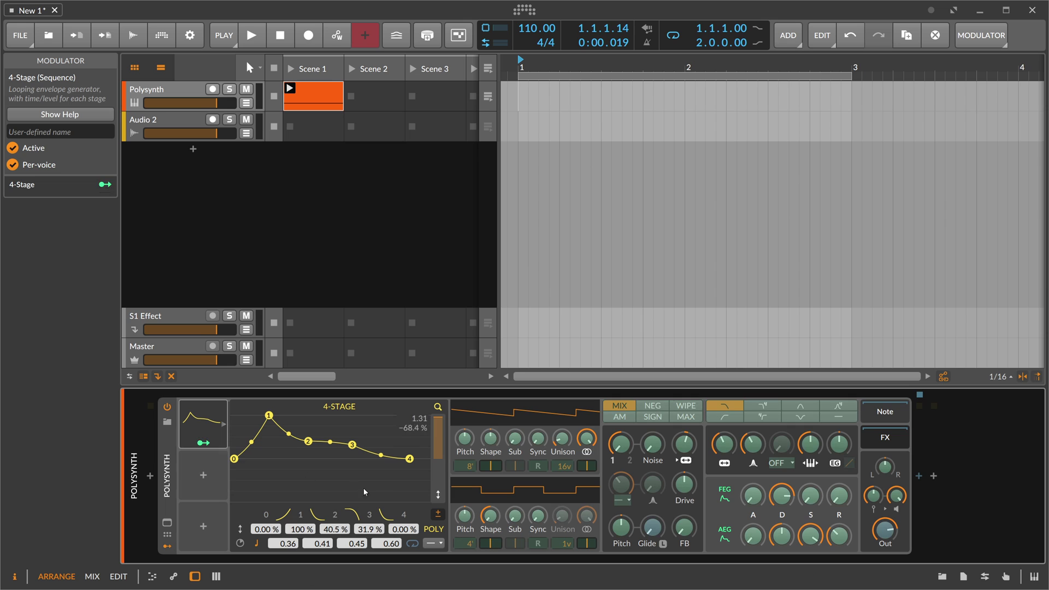
{"action": "left_click_drag", "start_coordinate": [723, 444], "coordinate": [722, 447]}
- Audition playback while raising the 4-Stage's filter frequency modulation amount
{"action": "key", "text": "space"}
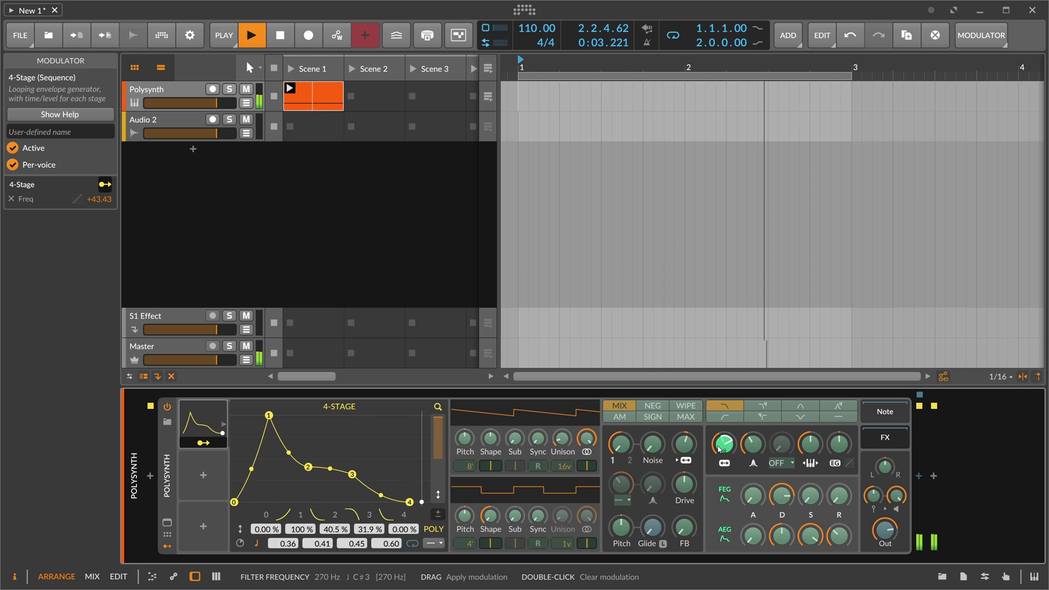
{"action": "left_click_drag", "start_coordinate": [722, 450], "coordinate": [726, 440]}
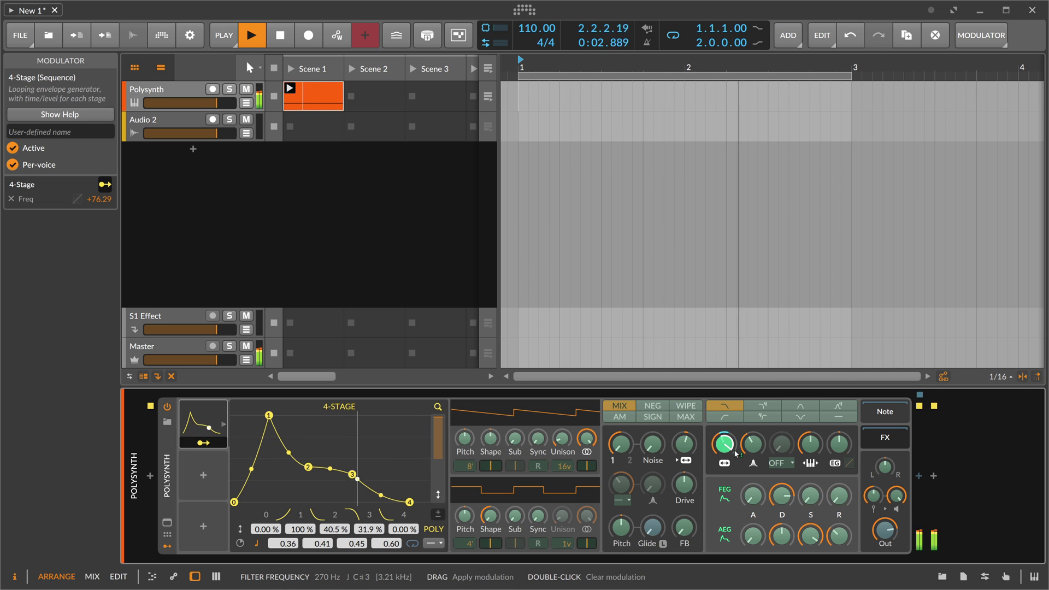
{"action": "key", "text": "space"}
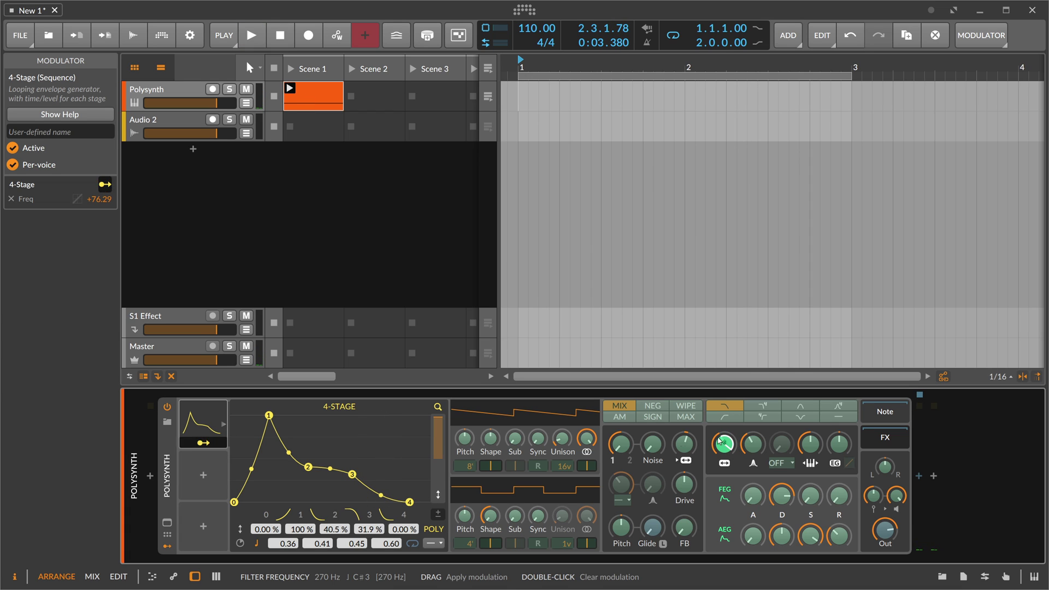
- Make the envelope bipolar, drop point 2 to −79.3%, and set filter modulation to +45.71
{"action": "left_click", "coordinate": [440, 514]}
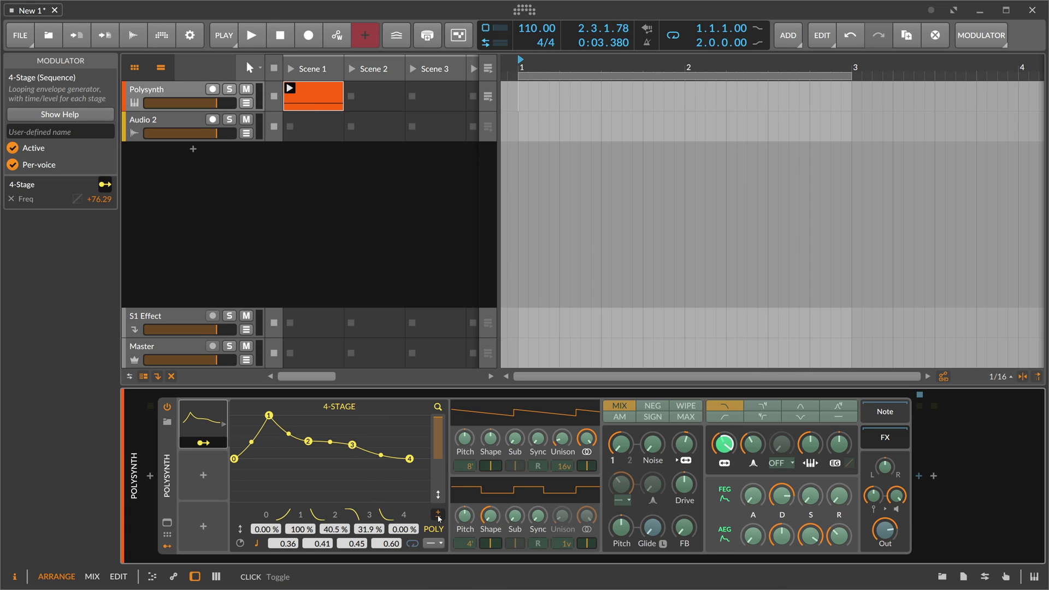
{"action": "left_click_drag", "start_coordinate": [308, 442], "coordinate": [309, 499]}
{"action": "key", "text": "space"}
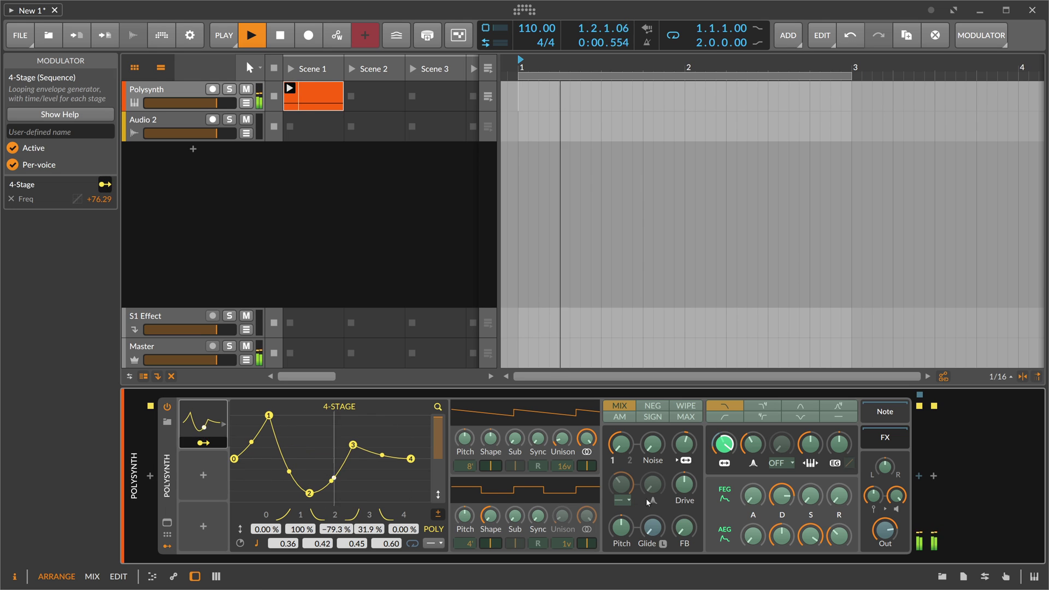
{"action": "key", "text": "space"}
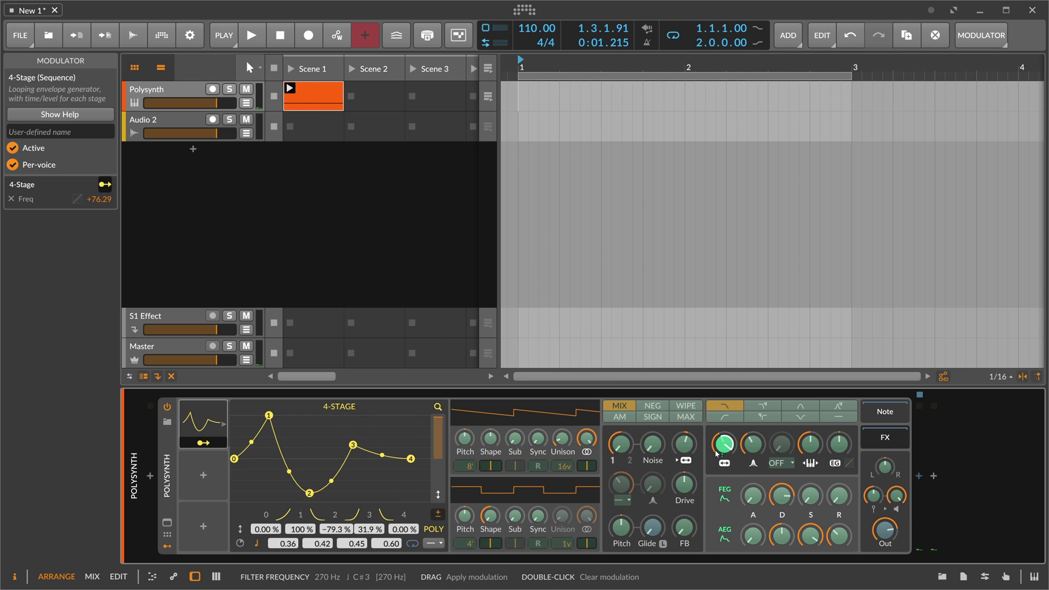
{"action": "left_click_drag", "start_coordinate": [718, 441], "coordinate": [722, 437]}
{"action": "key", "text": "space"}
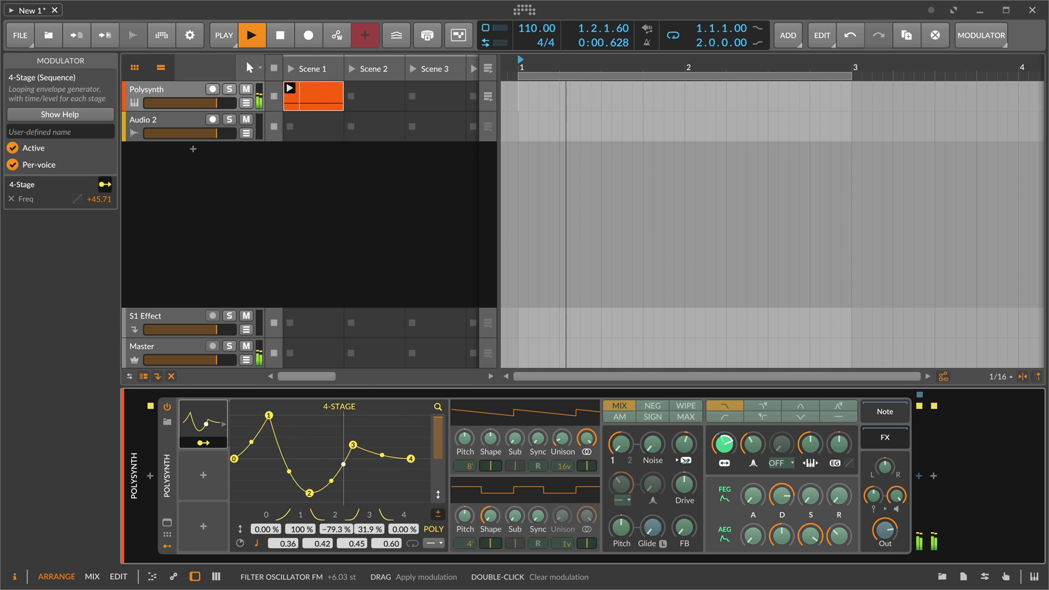
{"action": "key", "text": "space"}
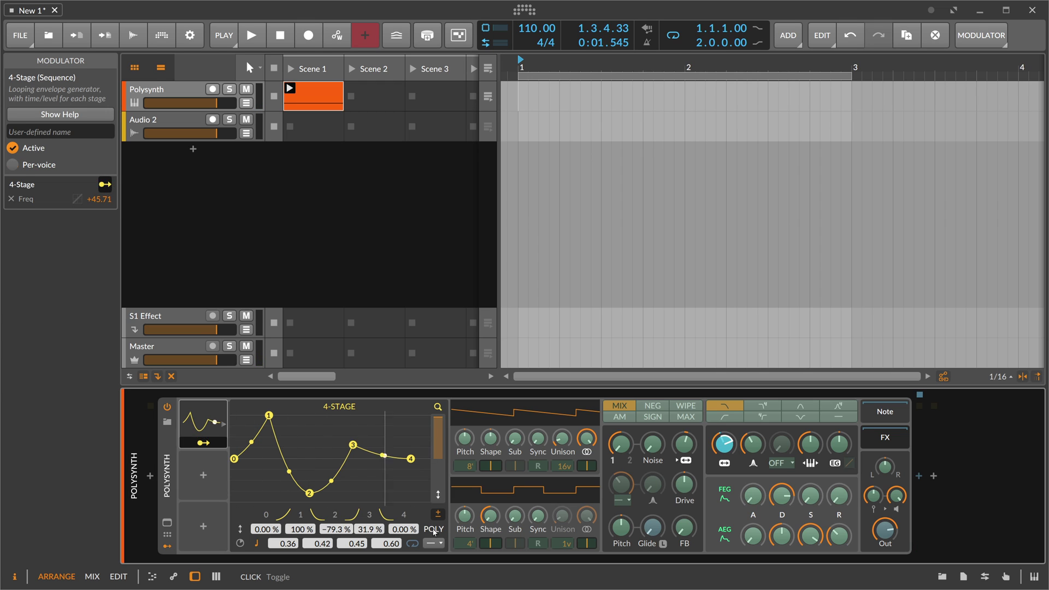
- Turn the 4-Stage's per-voice mode back on and open the Scene 1 clip's notes
{"action": "left_click", "coordinate": [435, 529]}
{"action": "key", "text": "space"}
{"action": "key", "text": "space"}
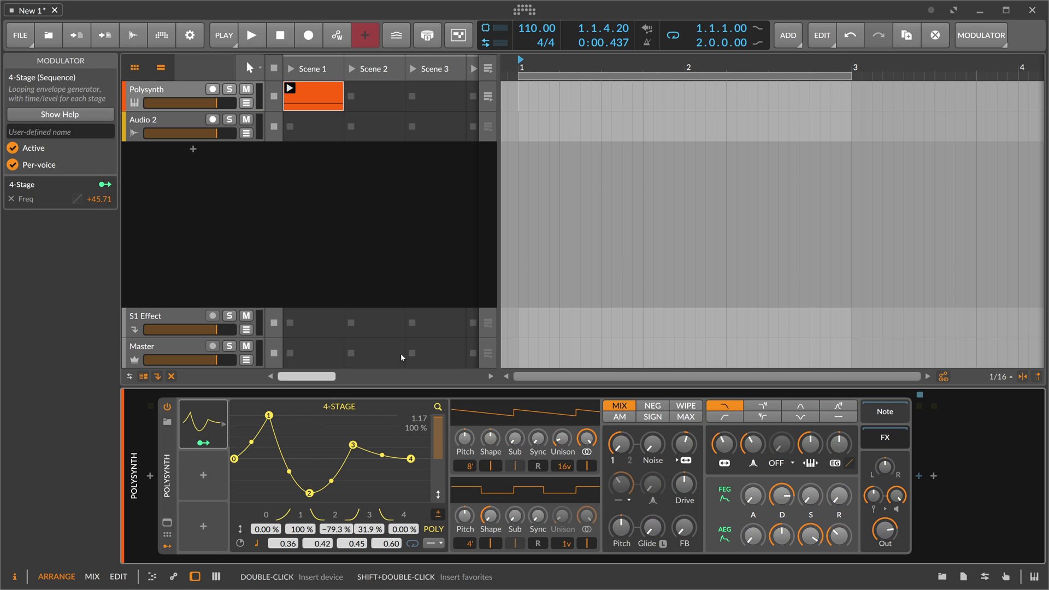
{"action": "left_click", "coordinate": [316, 102]}
{"action": "double_click", "coordinate": [316, 102]}
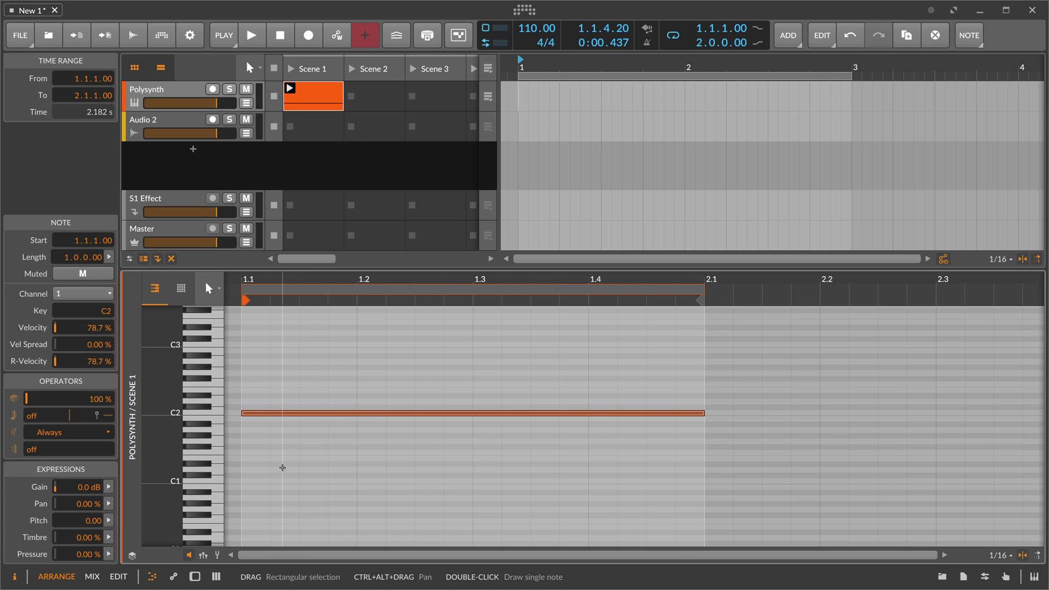
{"action": "scroll", "coordinate": [276, 404], "scroll_direction": "down", "scroll_amount": 2}
- Add one-bar F2 and A2 notes above C2, audition the chord, and return to the device view
{"action": "double_click", "coordinate": [266, 384]}
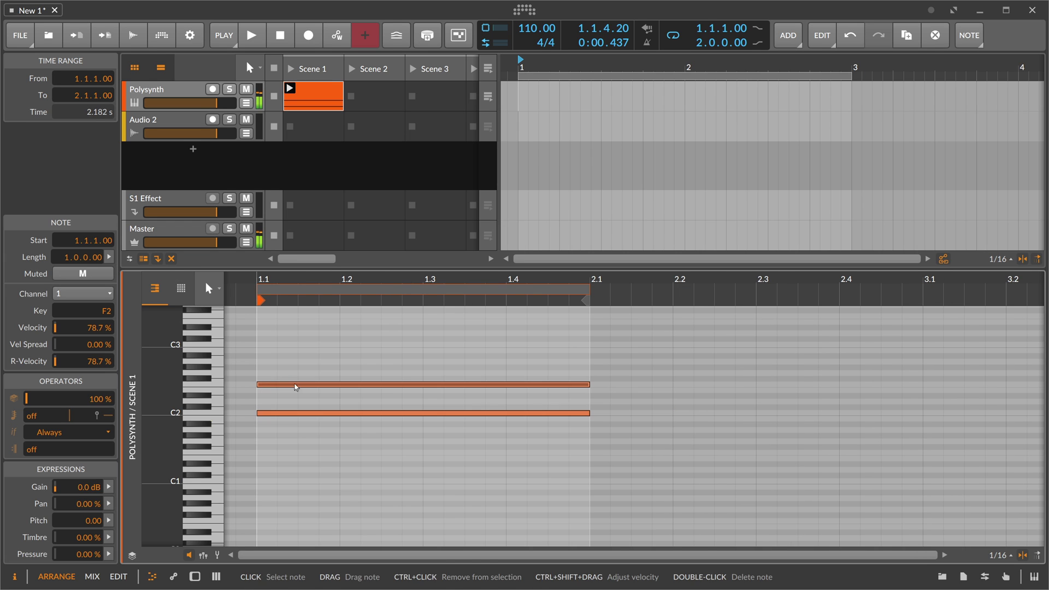
{"action": "double_click", "coordinate": [265, 362]}
{"action": "key", "text": "space"}
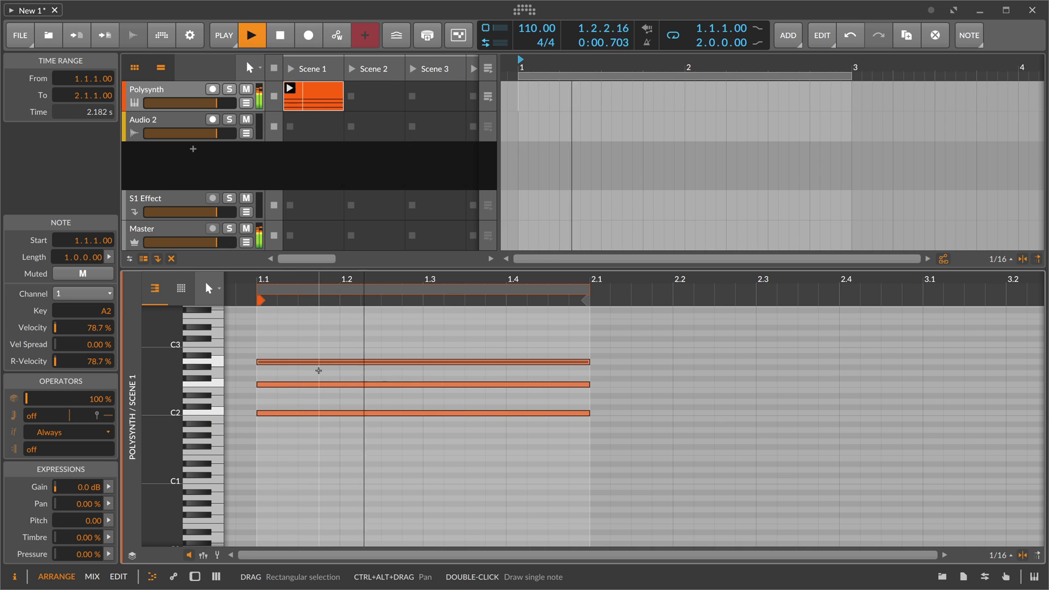
{"action": "key", "text": "space"}
{"action": "left_click", "coordinate": [181, 98]}
{"action": "key", "text": "d"}
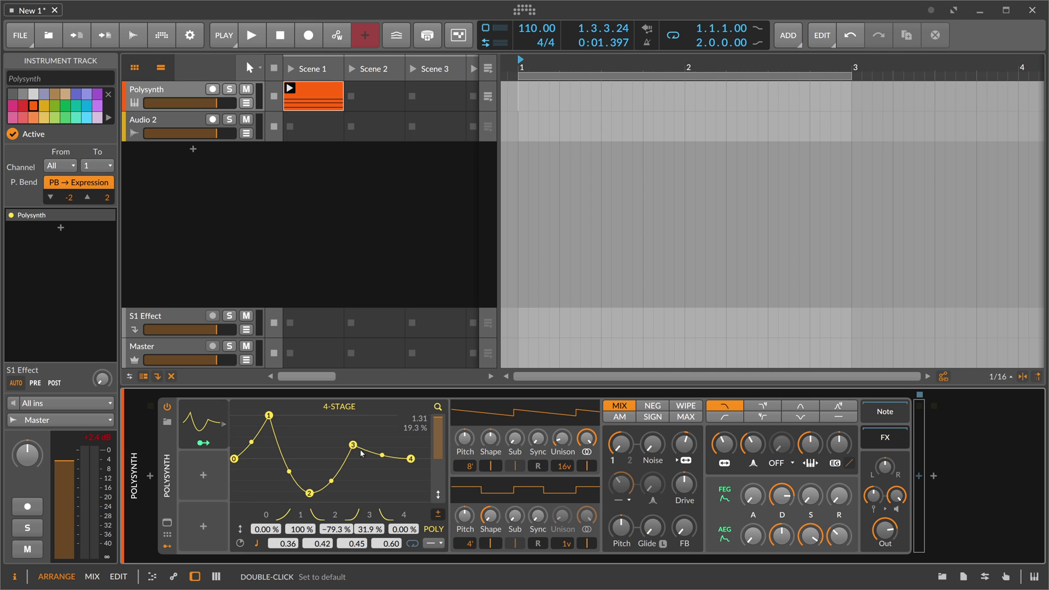
- Stagger the chord by moving the F2 note's start to 1.1.2, then audition the clip
{"action": "double_click", "coordinate": [313, 98]}
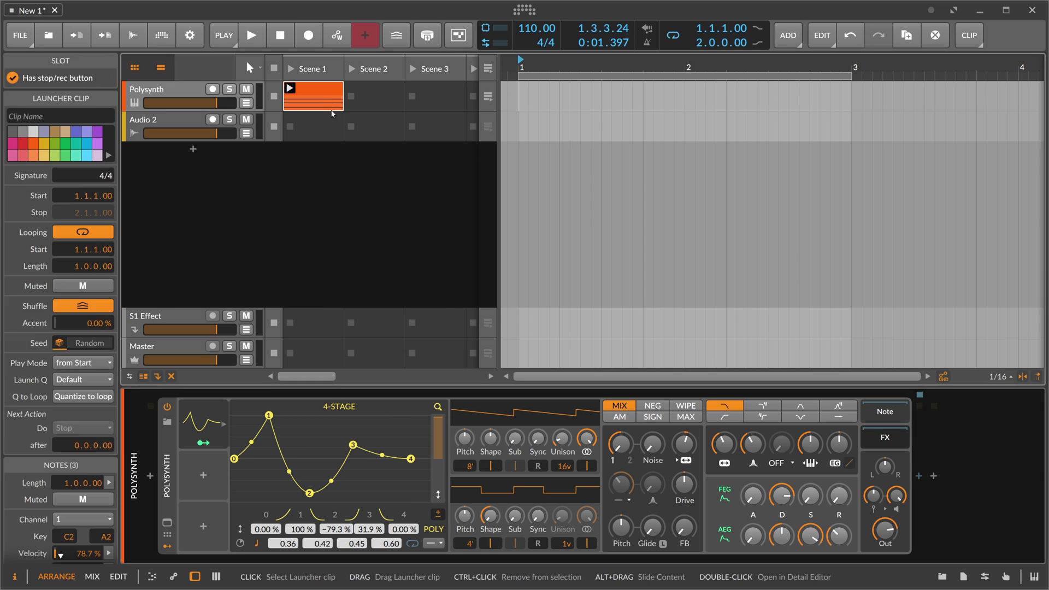
{"action": "left_click", "coordinate": [277, 399]}
{"action": "left_click_drag", "start_coordinate": [259, 384], "coordinate": [320, 364]}
{"action": "key", "text": "space"}
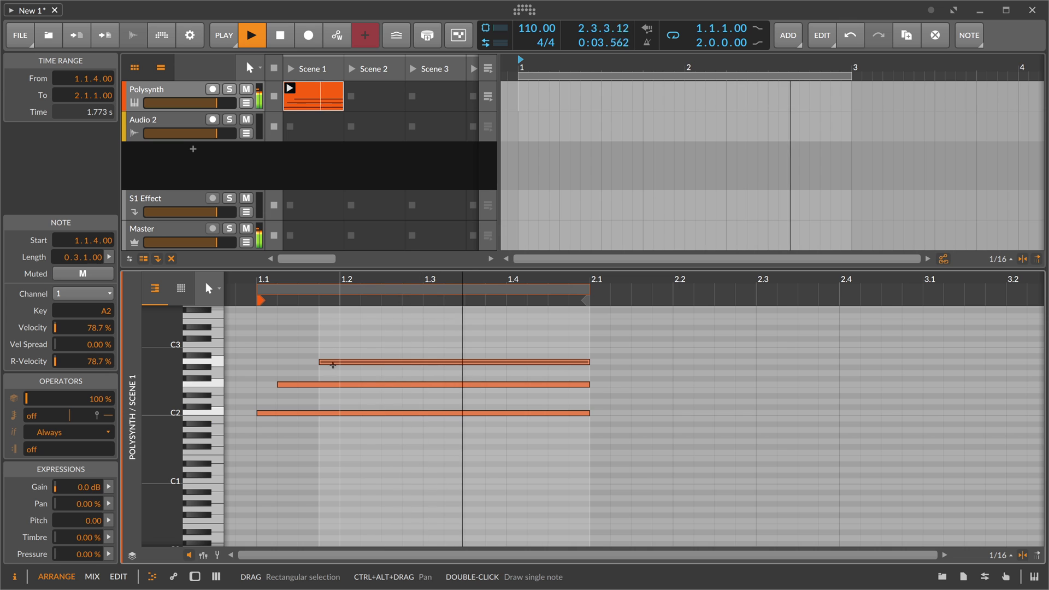
{"action": "key", "text": "space"}
{"action": "key", "text": "d"}
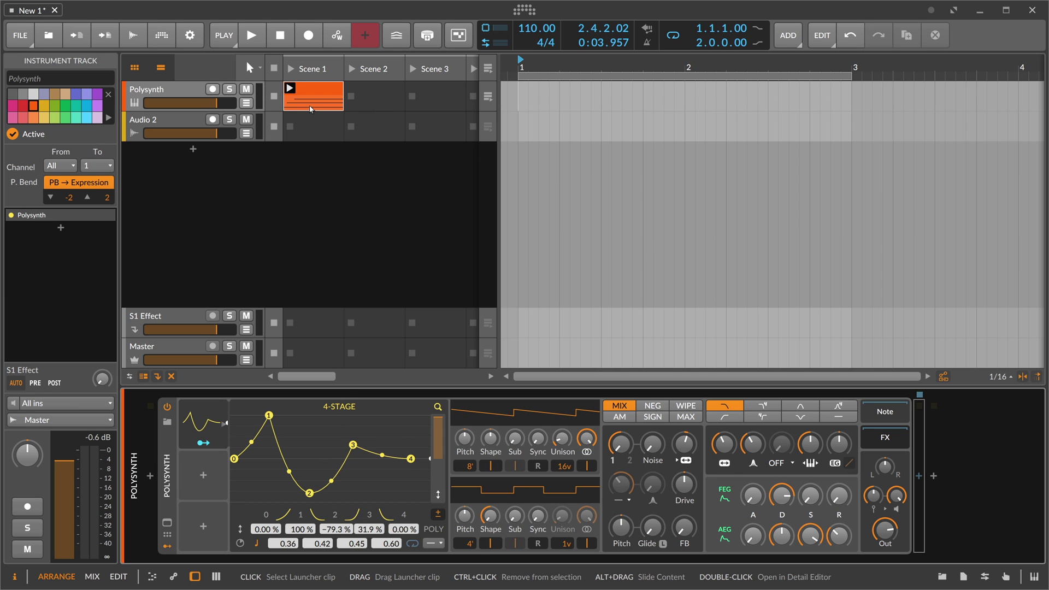
{"action": "key", "text": "space"}
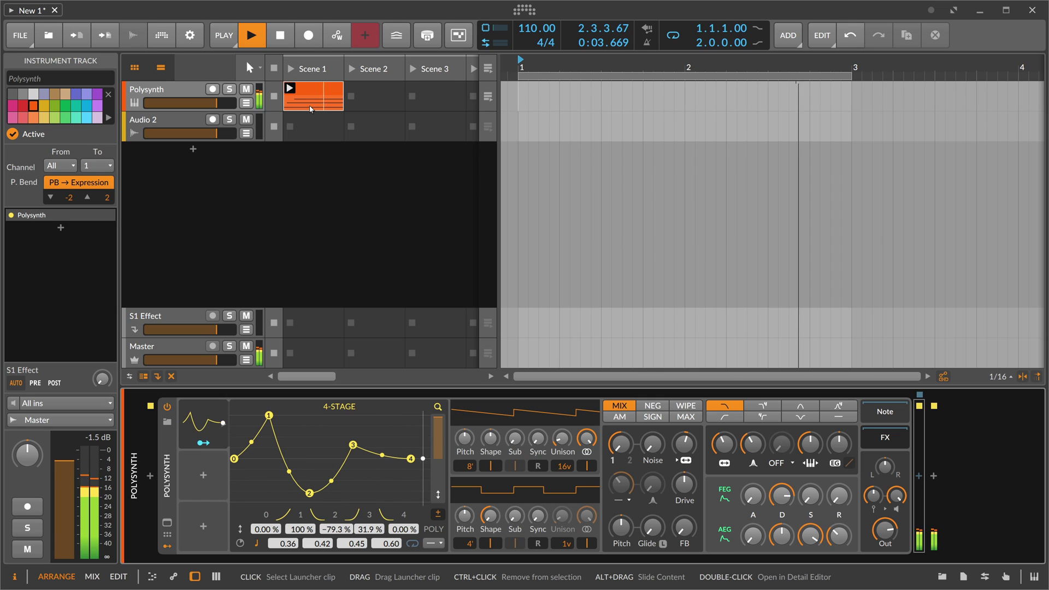
{"action": "key", "text": "space"}
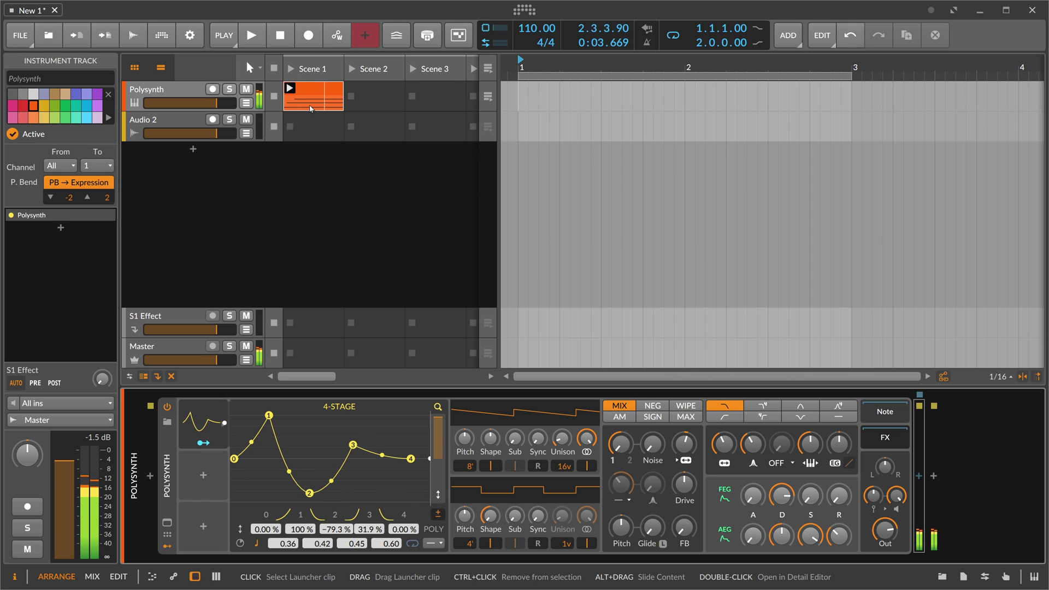
- Set the 4-Stage loop mode to 'from 1' and audition the looping envelope
{"action": "left_click", "coordinate": [429, 545]}
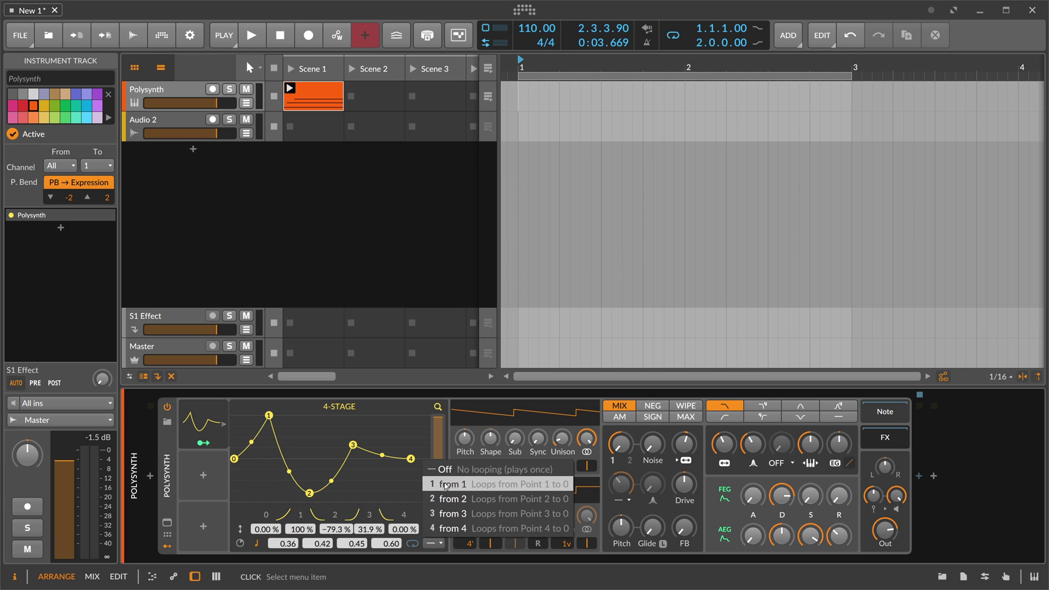
{"action": "left_click", "coordinate": [451, 485]}
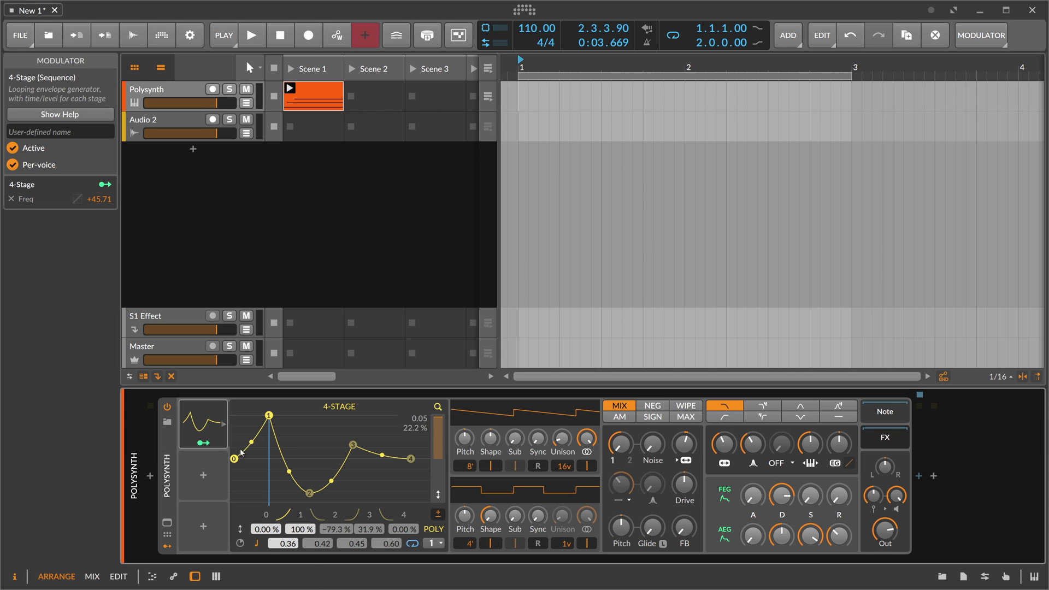
{"action": "key", "text": "space"}
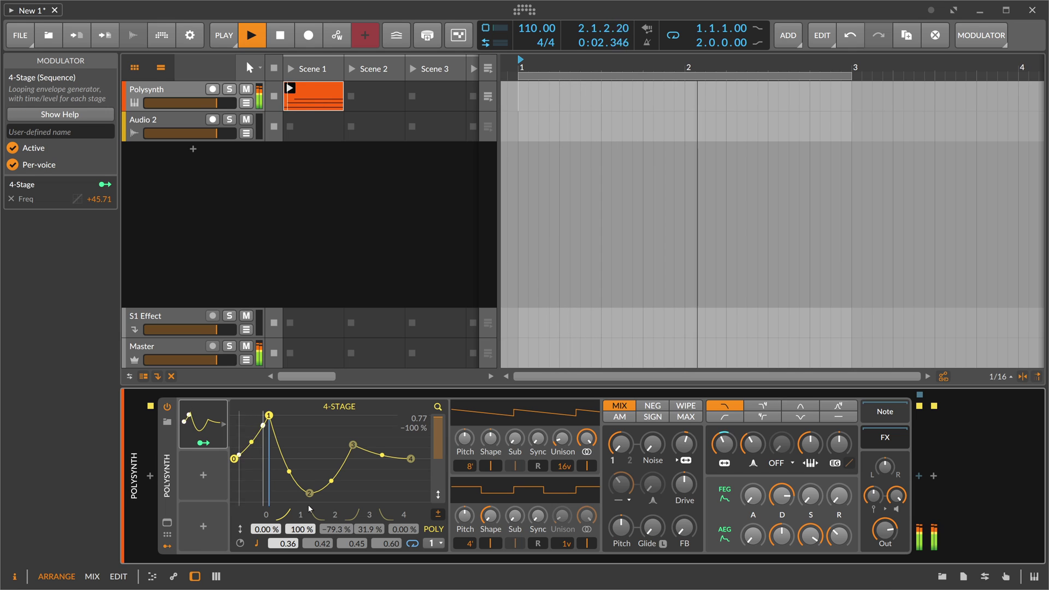
{"action": "key", "text": "space"}
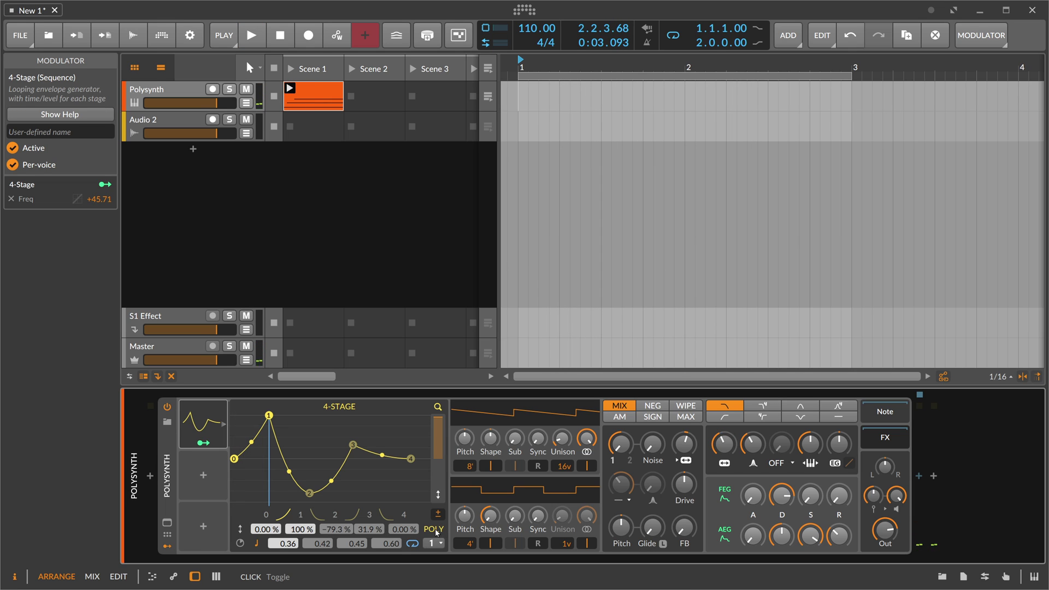
{"action": "key", "text": "space"}
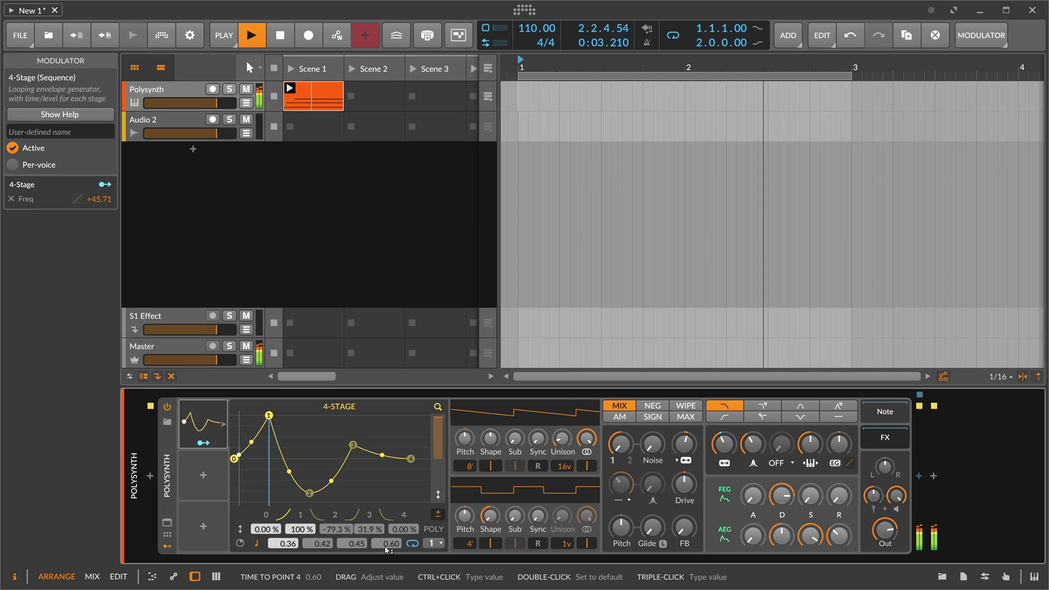
- Step the loop mode through 'from 2' and 'from 3' to 'from 4', then re-enable per-voice
{"action": "key", "text": "space"}
{"action": "left_click", "coordinate": [436, 543]}
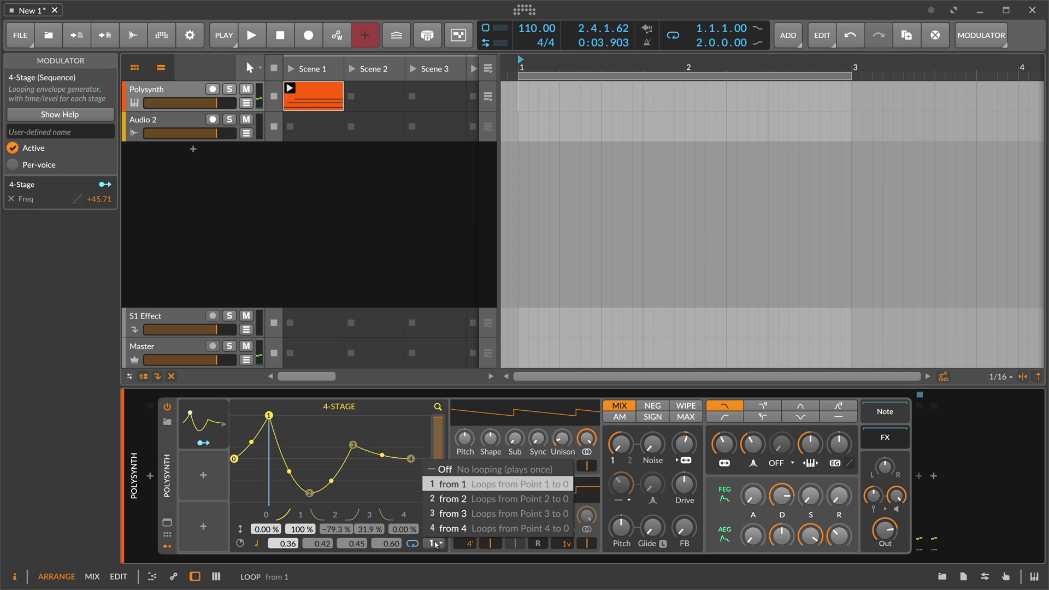
{"action": "left_click", "coordinate": [440, 499]}
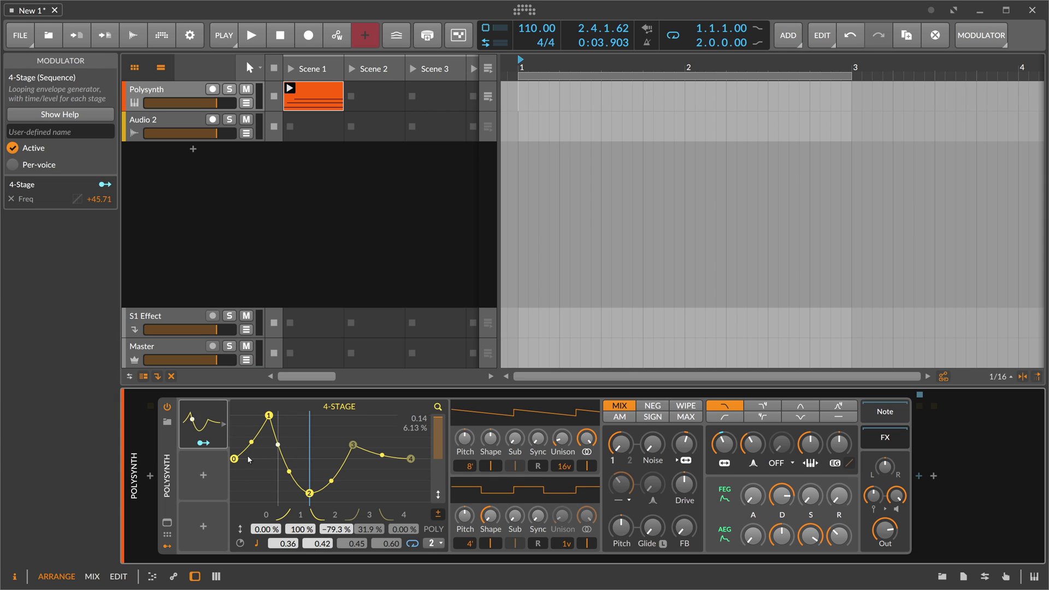
{"action": "left_click", "coordinate": [435, 543]}
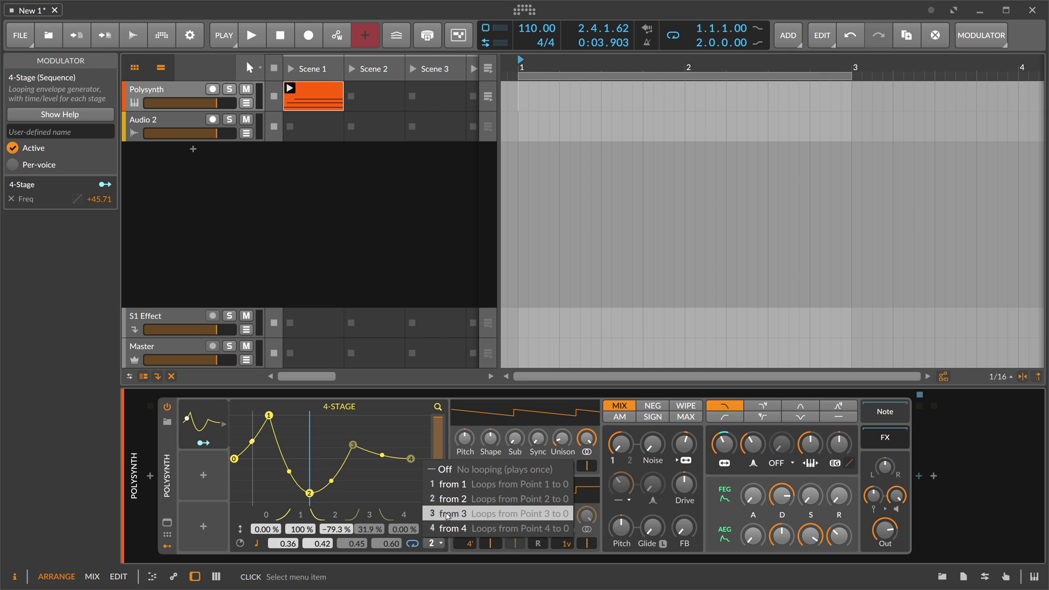
{"action": "left_click", "coordinate": [437, 528]}
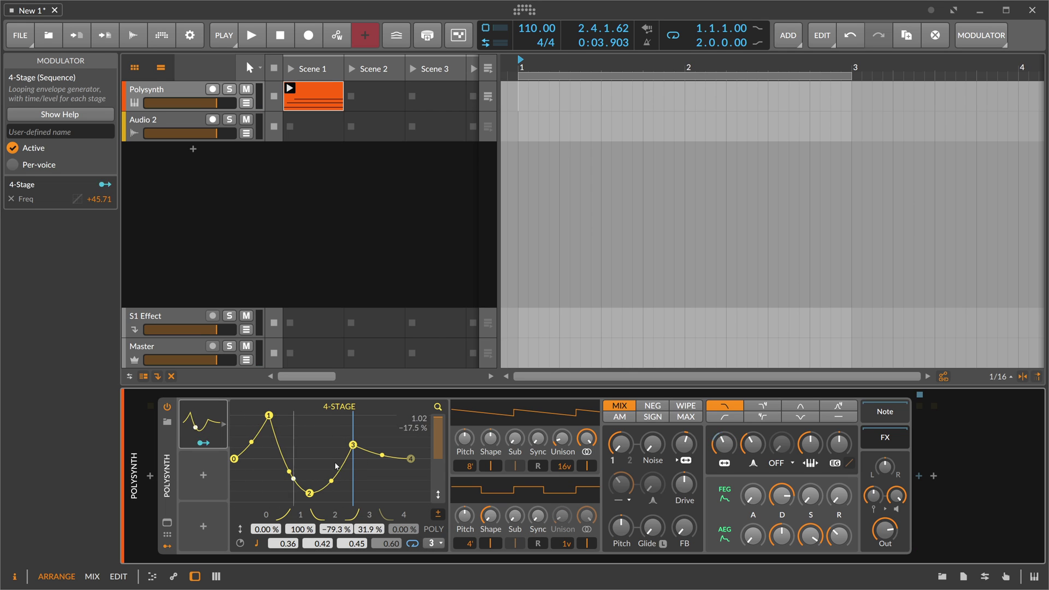
{"action": "left_click", "coordinate": [435, 542]}
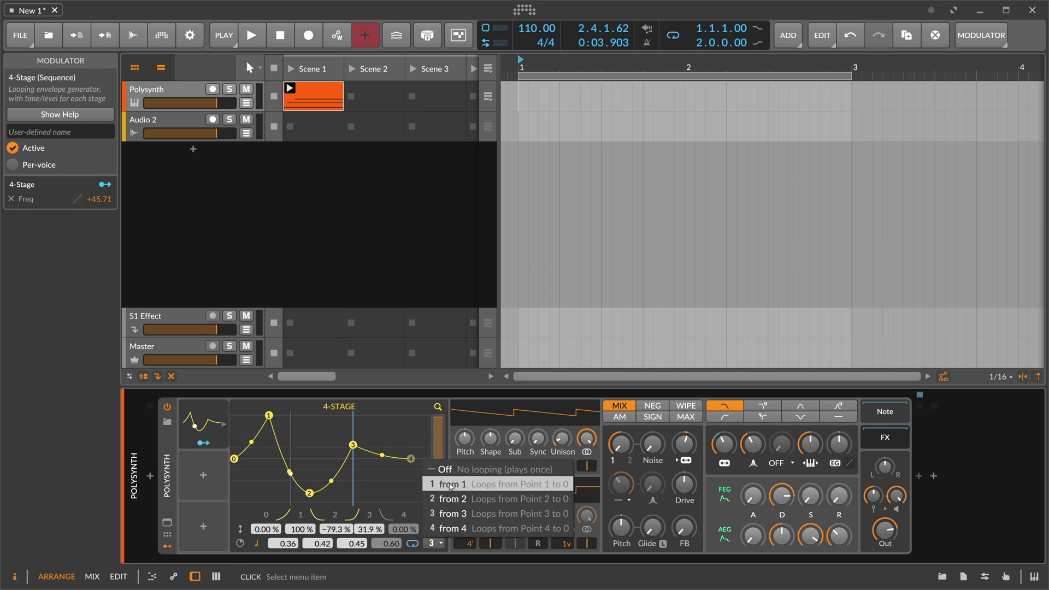
{"action": "left_click", "coordinate": [446, 529]}
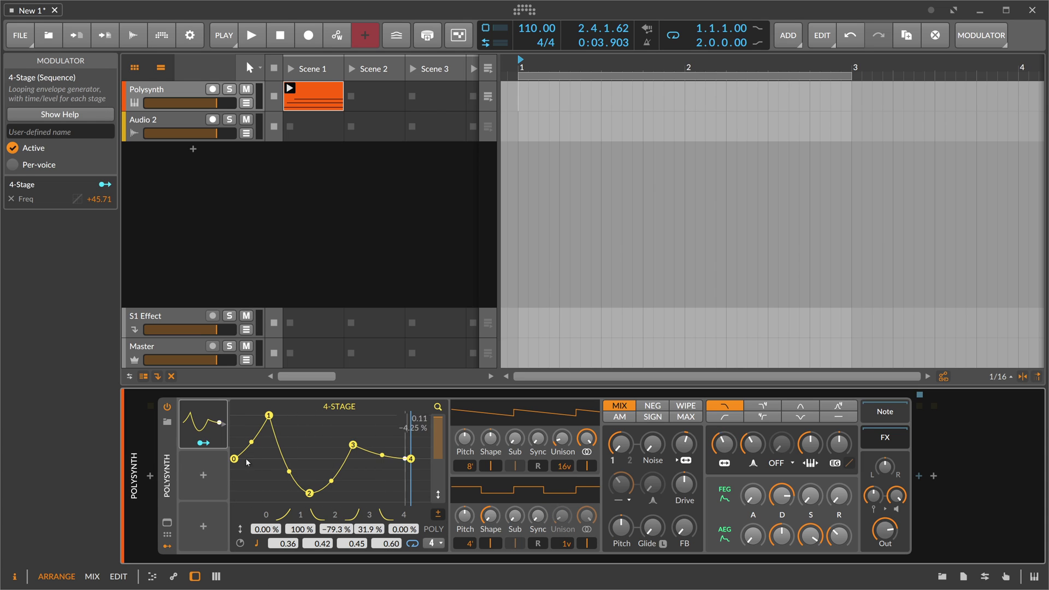
{"action": "key", "text": "space"}
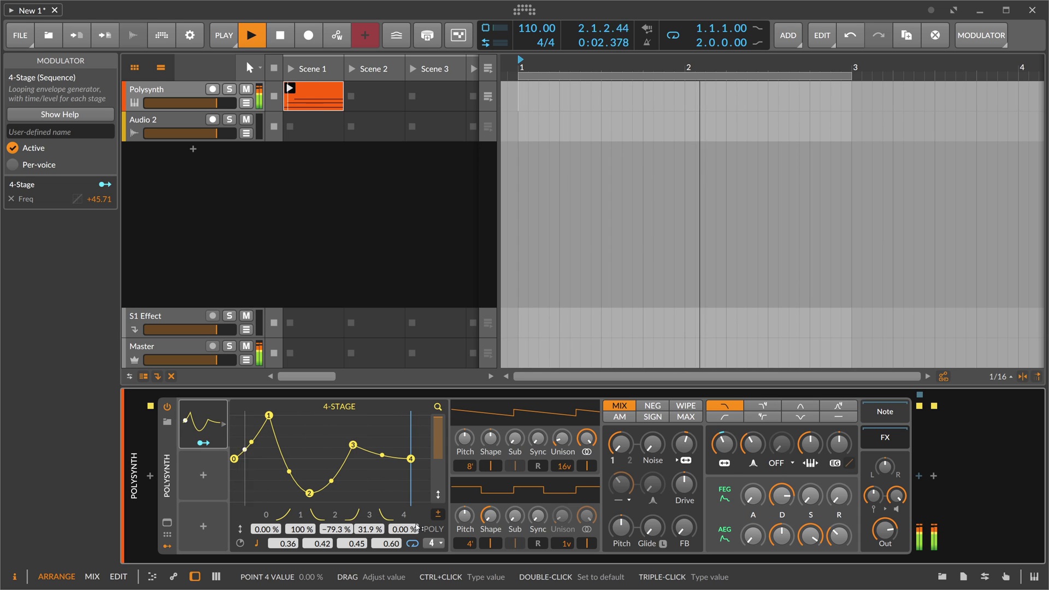
{"action": "left_click", "coordinate": [432, 530]}
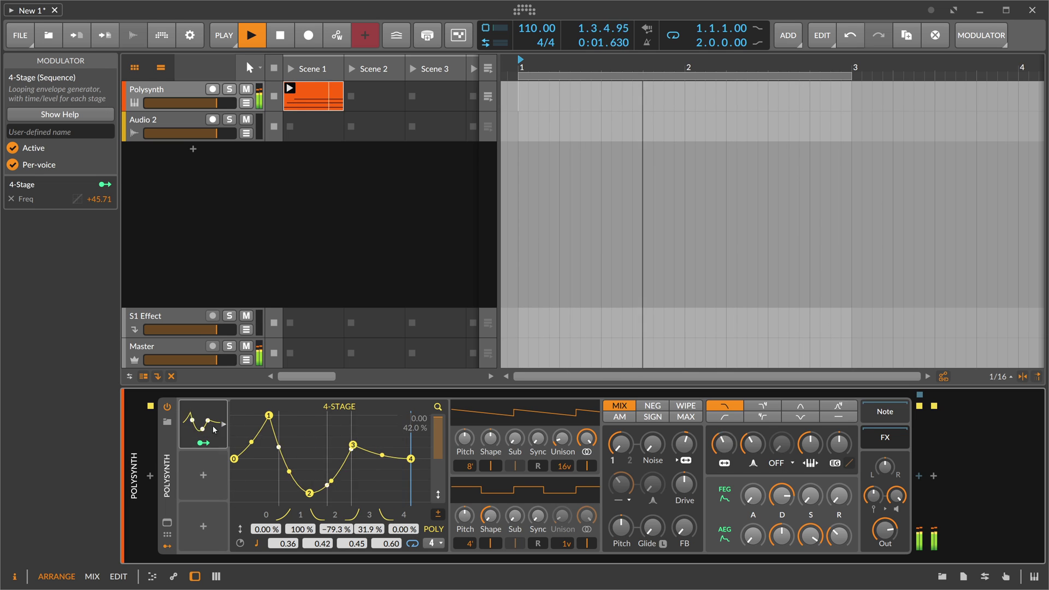
{"action": "key", "text": "space"}
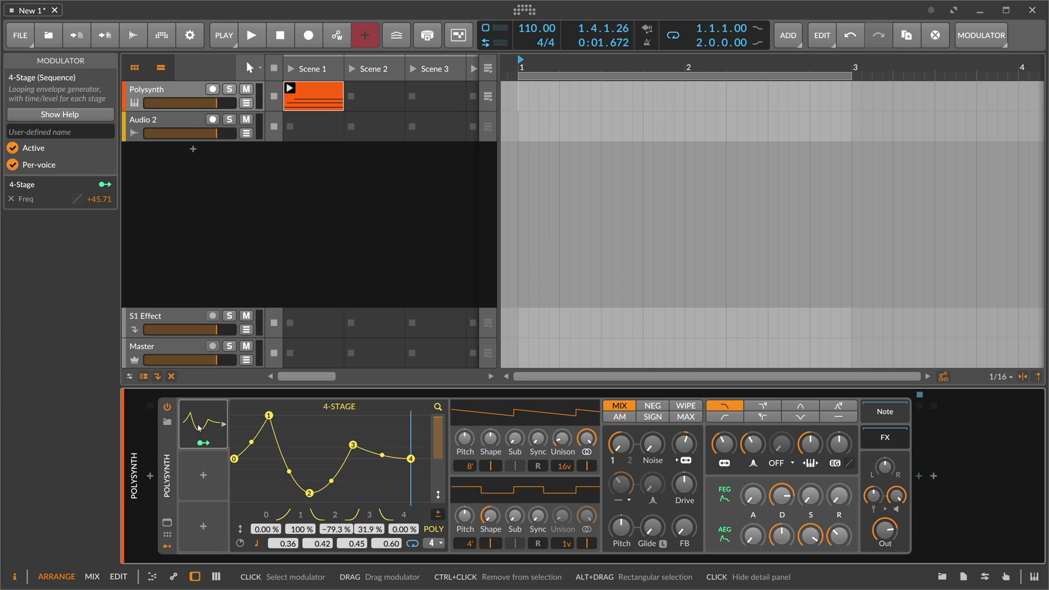
{"action": "key", "text": "space"}
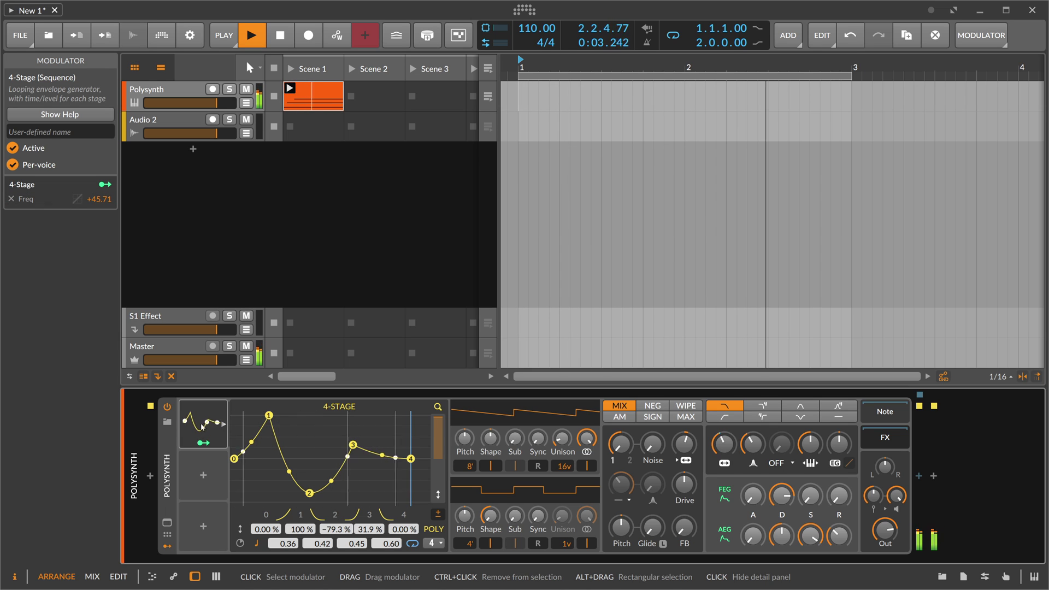
- Draw a D#3 note from 1.1.2 to 1.4.3 in the Scene 1 clip, then return to the Polysynth device
{"action": "double_click", "coordinate": [318, 101]}
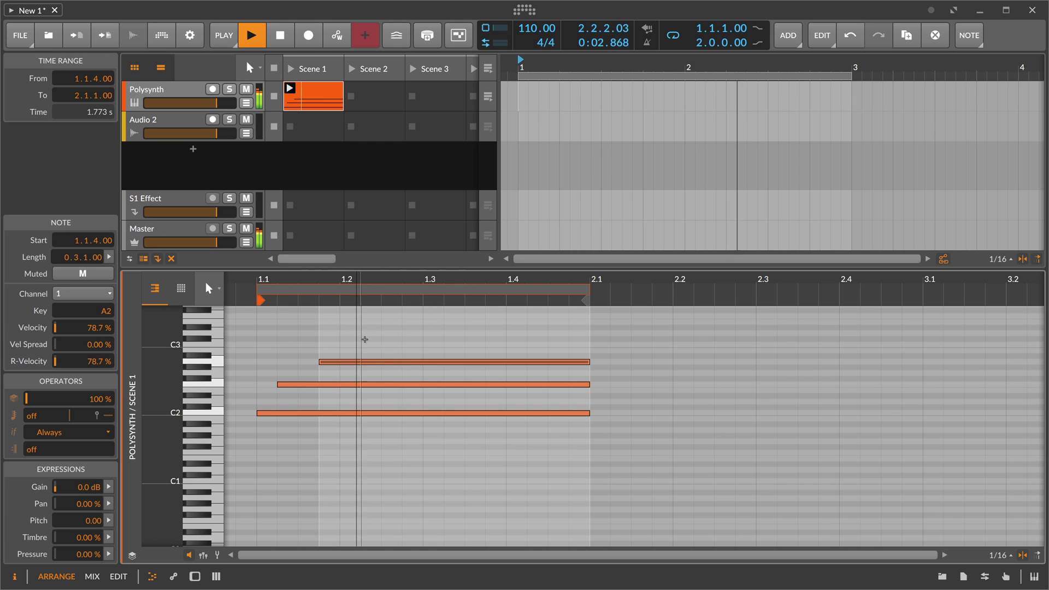
{"action": "left_click", "coordinate": [297, 329]}
{"action": "left_click_drag", "start_coordinate": [298, 329], "coordinate": [546, 331]}
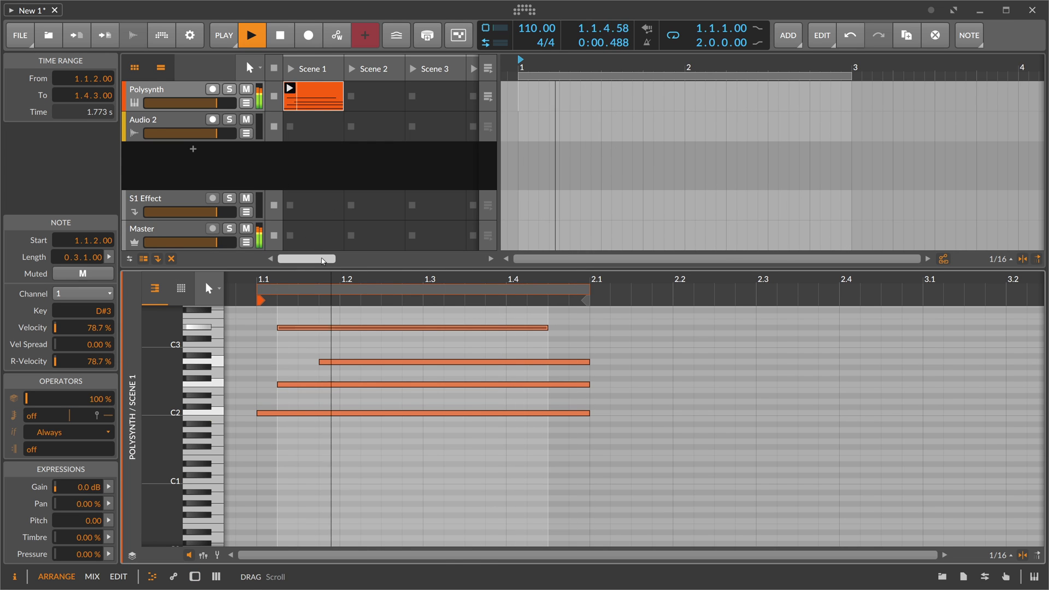
{"action": "double_click", "coordinate": [164, 96]}
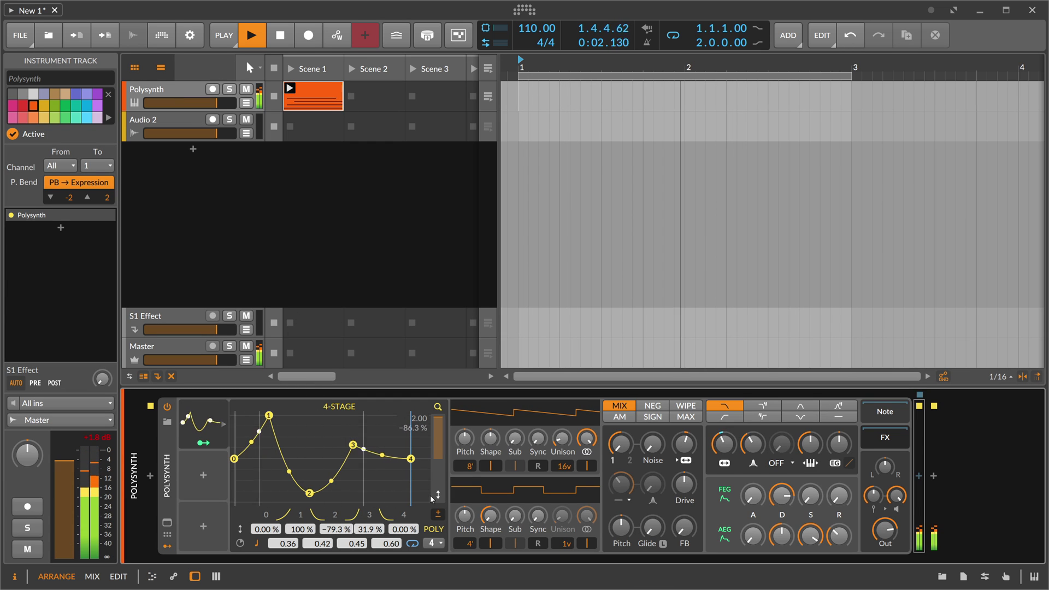
- Route the 4-Stage to the filter Frequency by +58.57 and set its amount to 88.0 %
{"action": "key", "text": "space"}
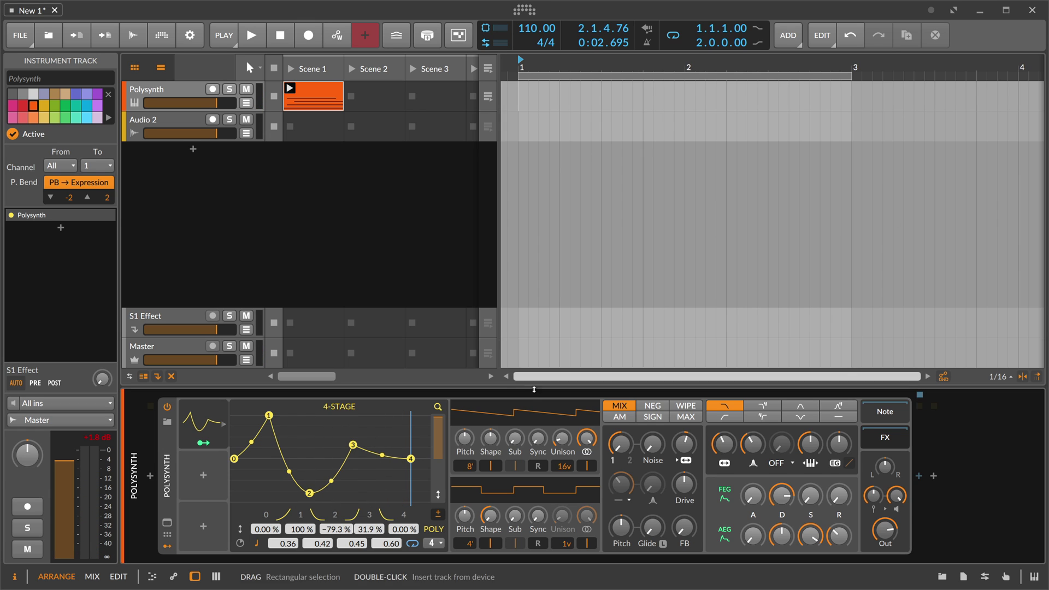
{"action": "left_click_drag", "start_coordinate": [436, 423], "coordinate": [436, 445]}
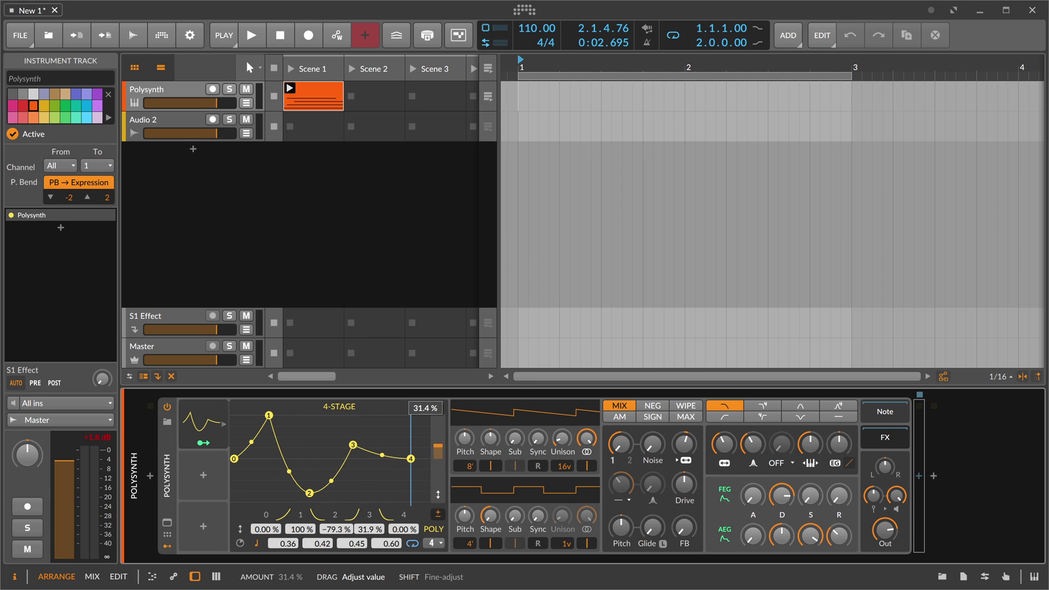
{"action": "left_click_drag", "start_coordinate": [438, 437], "coordinate": [451, 434]}
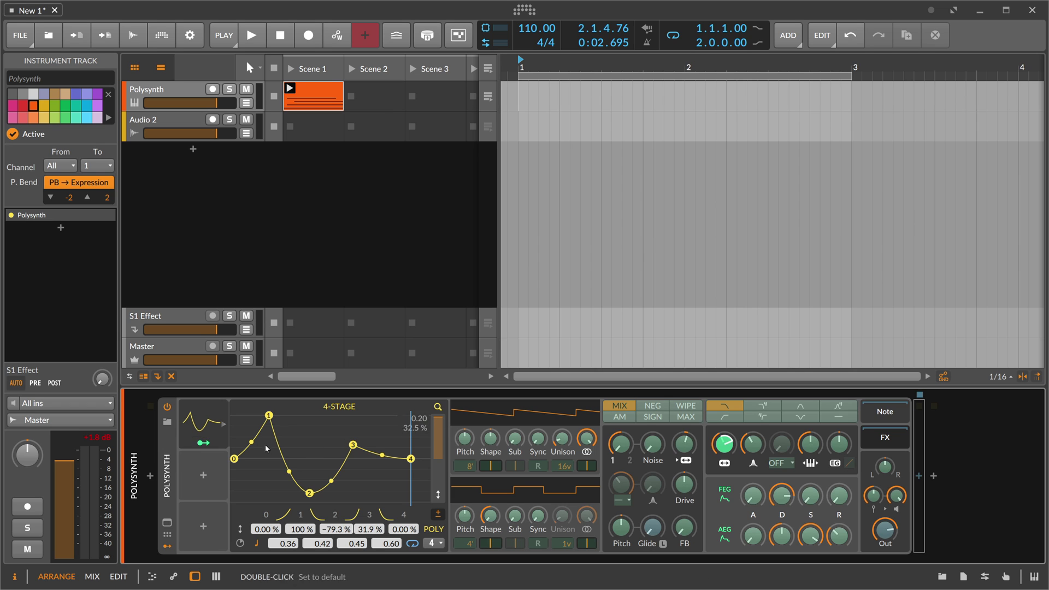
{"action": "left_click_drag", "start_coordinate": [707, 450], "coordinate": [724, 442]}
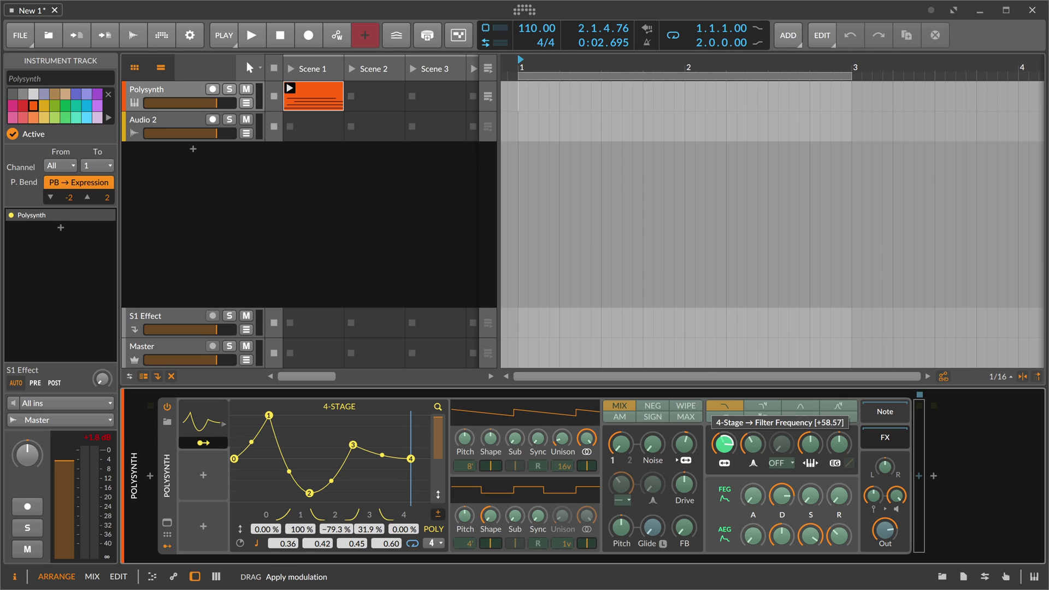
{"action": "left_click_drag", "start_coordinate": [724, 443], "coordinate": [724, 441]}
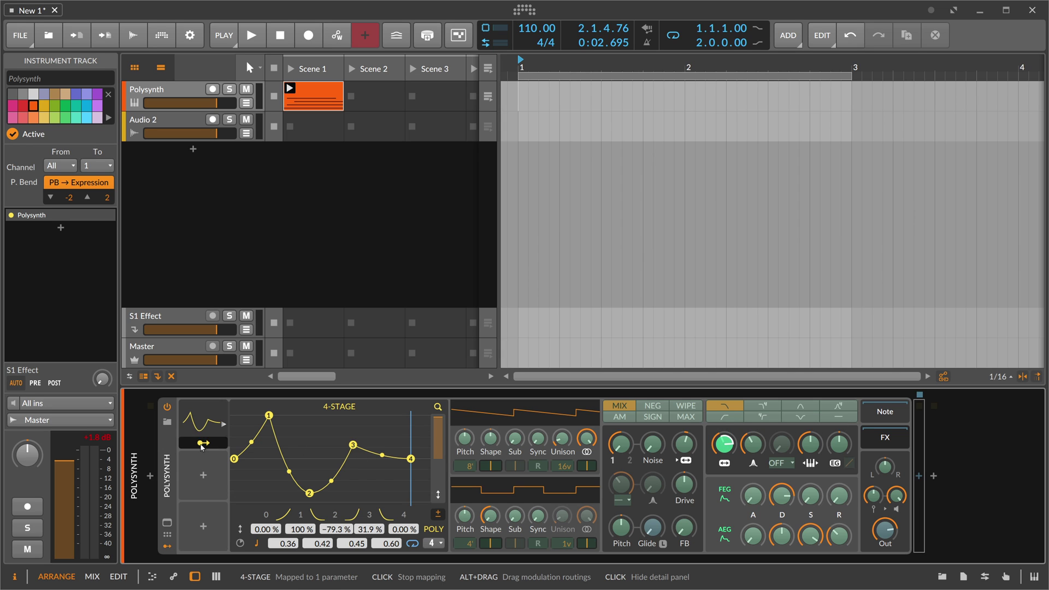
{"action": "left_click", "coordinate": [221, 443]}
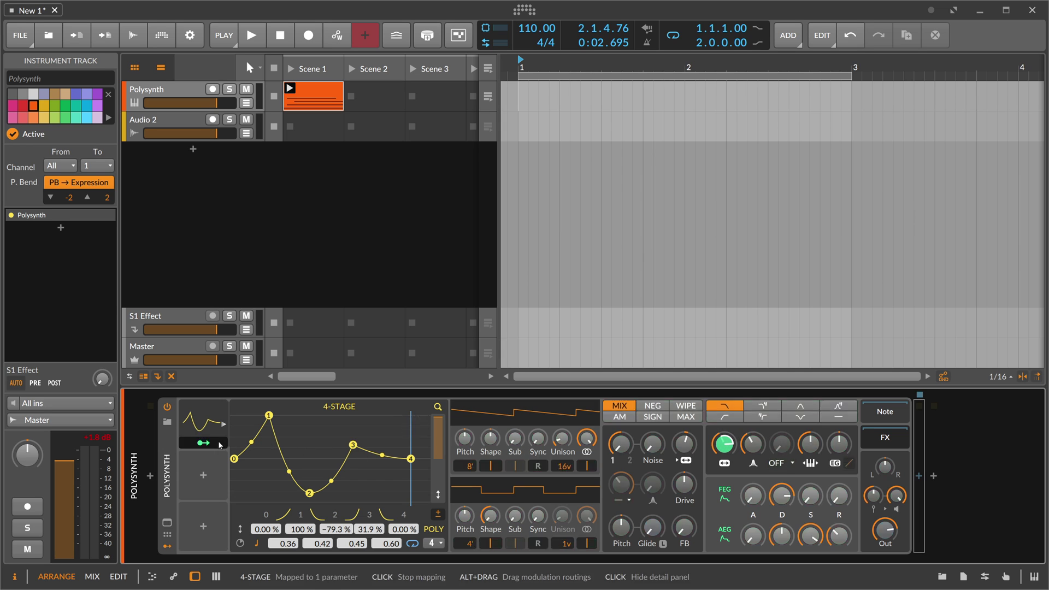
{"action": "left_click", "coordinate": [437, 434]}
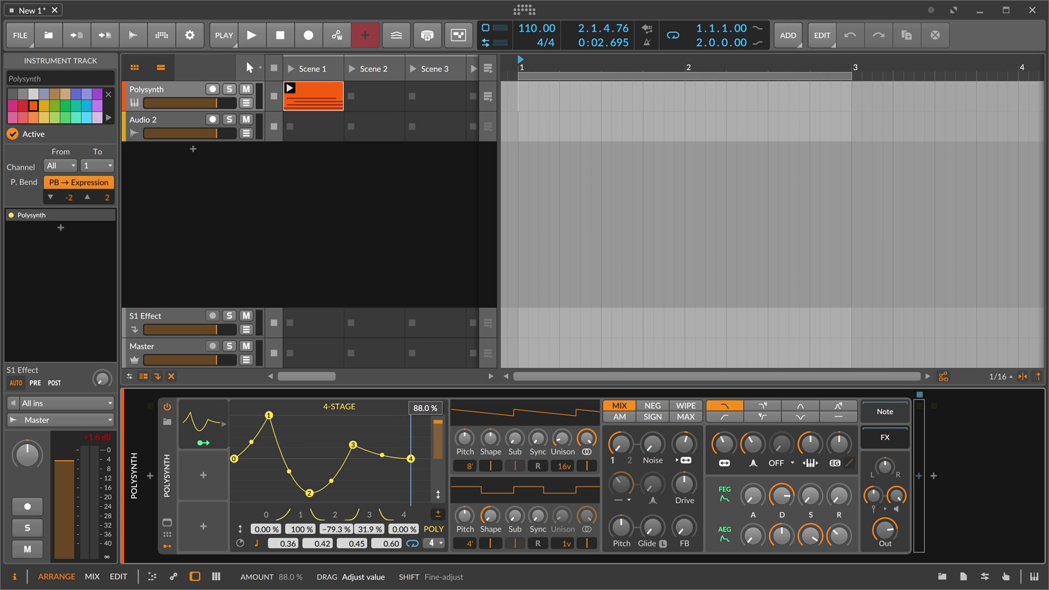
- Sweep the 4-Stage amount during playback, then stop and set it to -34.3 %
{"action": "key", "text": "space"}
{"action": "left_click_drag", "start_coordinate": [437, 441], "coordinate": [438, 499]}
{"action": "key", "text": "space"}
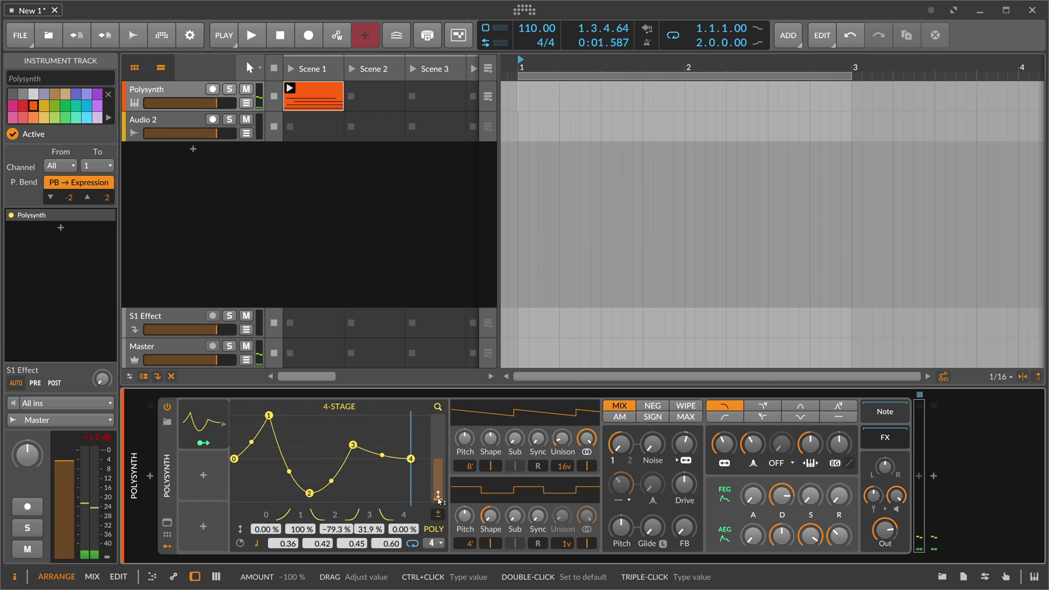
{"action": "left_click_drag", "start_coordinate": [439, 499], "coordinate": [437, 494]}
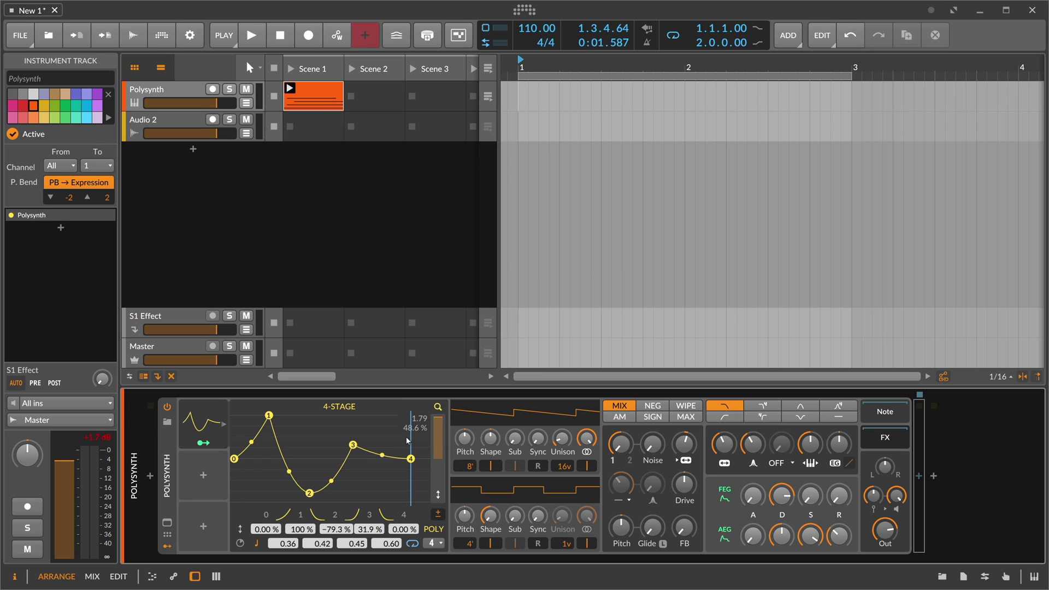
- Add a Classic LFO in the Polysynth's empty modulator slot
{"action": "left_click", "coordinate": [209, 477]}
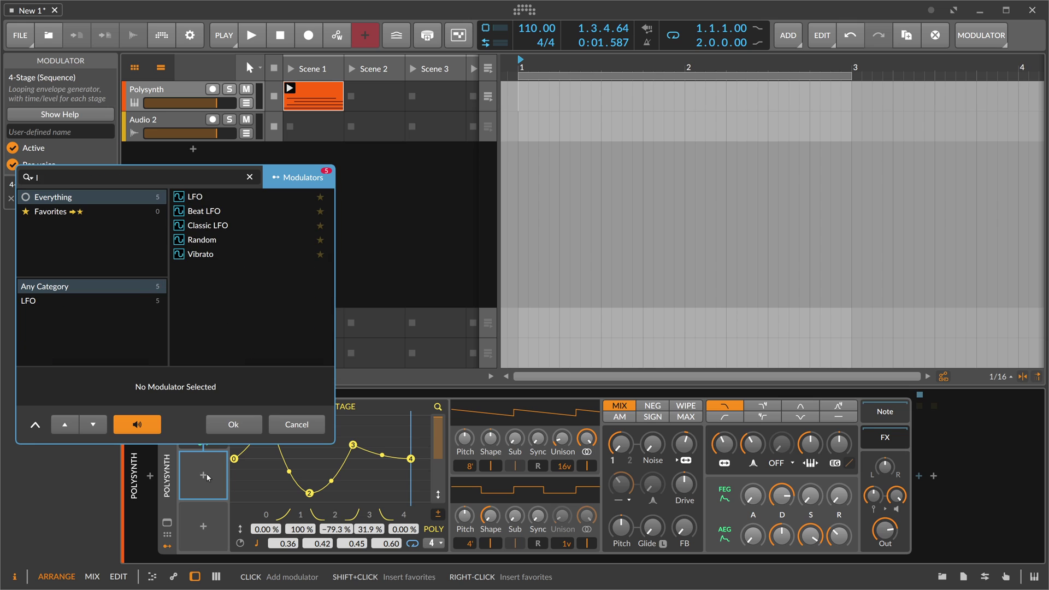
{"action": "key", "text": "Down"}
{"action": "key", "text": "Down"}
{"action": "key", "text": "Down"}
{"action": "key", "text": "Return"}
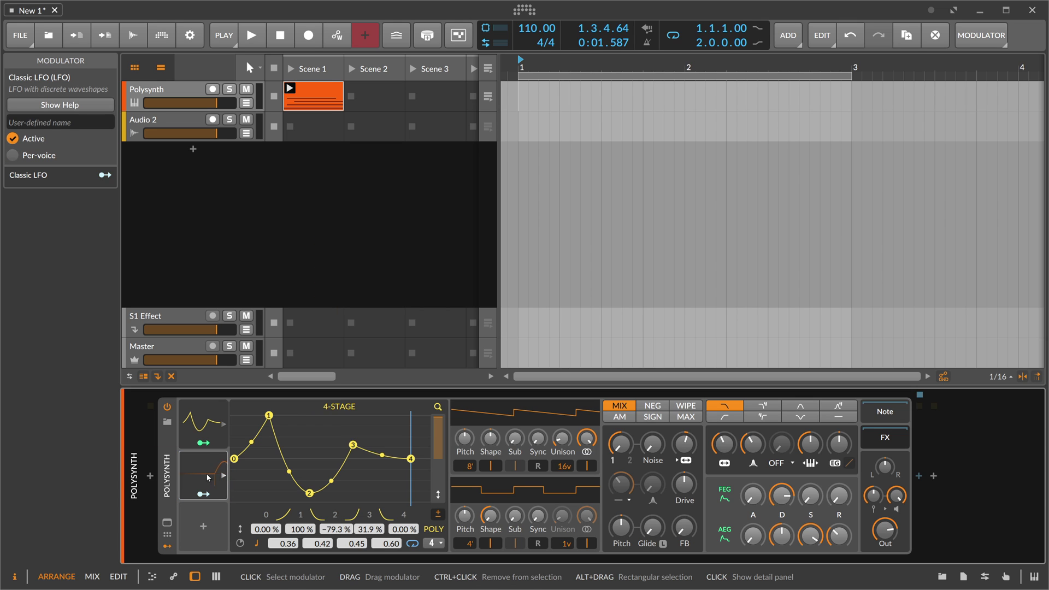
- Set the 4-Stage amount to 0 % and map the Classic LFO onto it by +0.463
{"action": "left_click", "coordinate": [203, 494]}
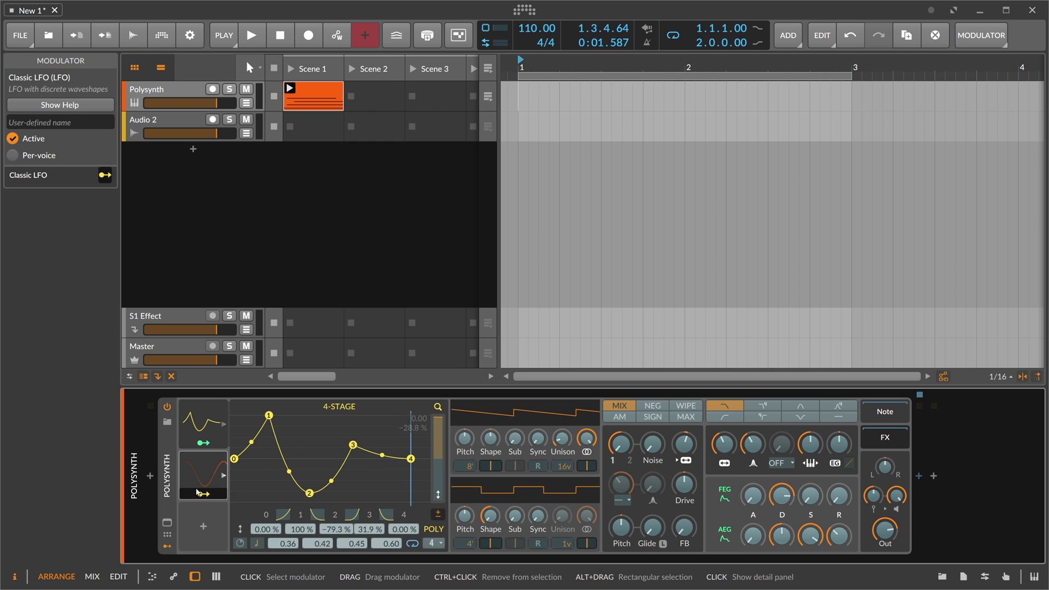
{"action": "double_click", "coordinate": [438, 458]}
{"action": "type", "text": "0"}
{"action": "key", "text": "Return"}
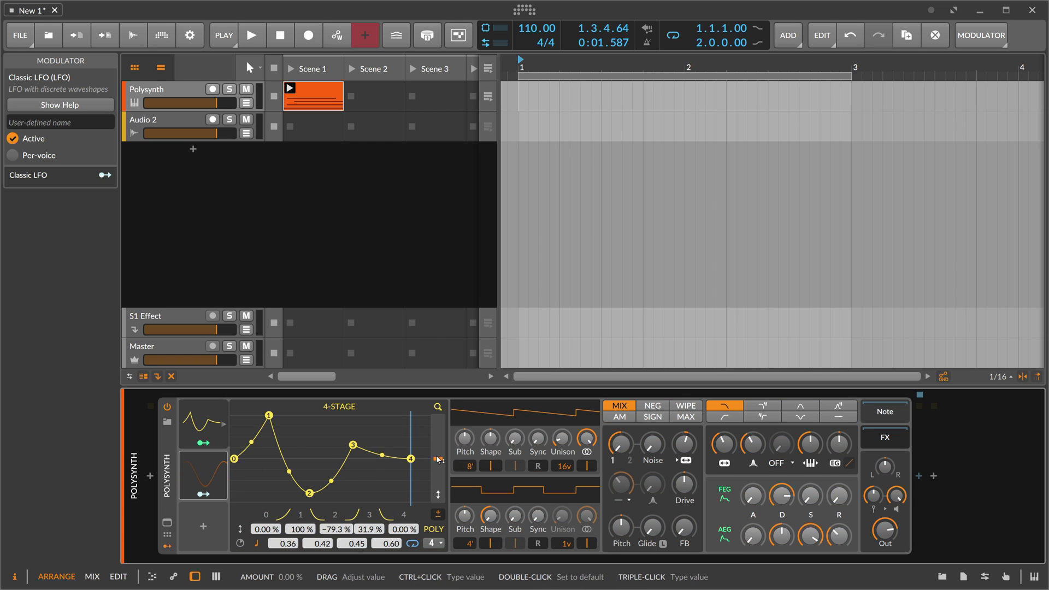
{"action": "left_click_drag", "start_coordinate": [438, 460], "coordinate": [438, 440]}
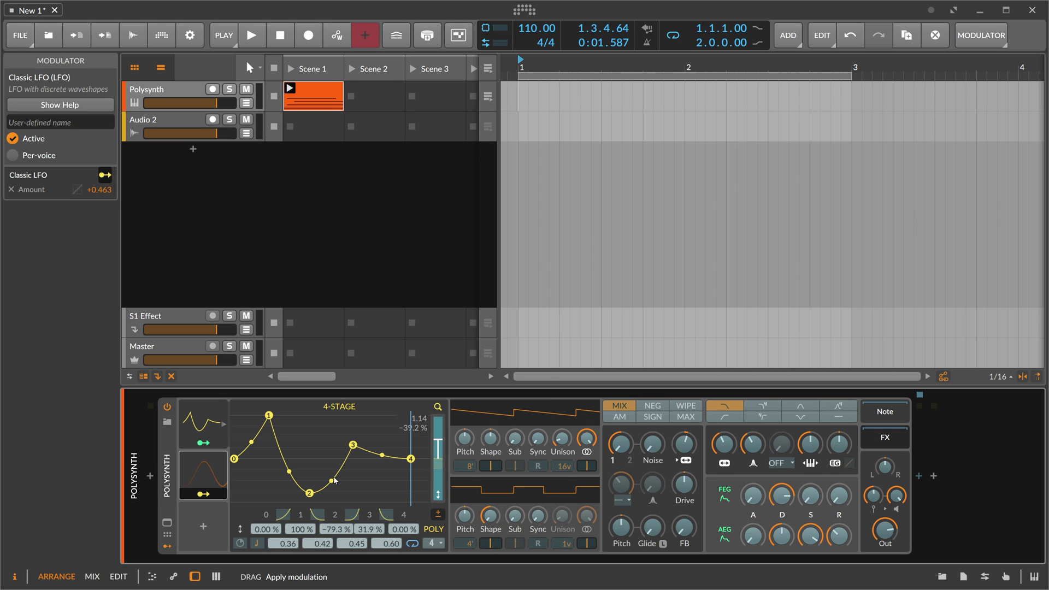
{"action": "left_click", "coordinate": [203, 494]}
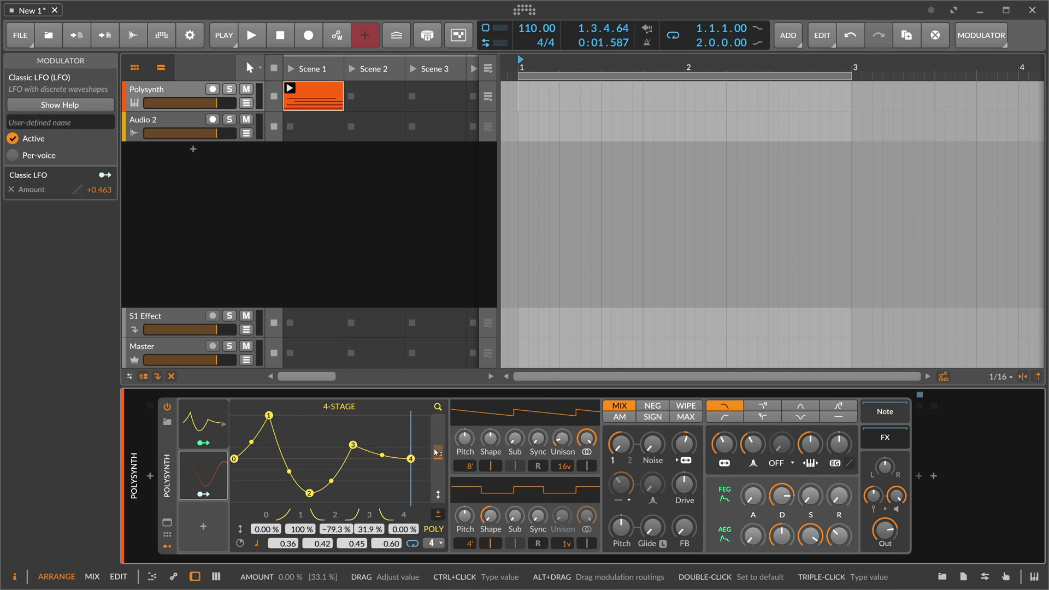